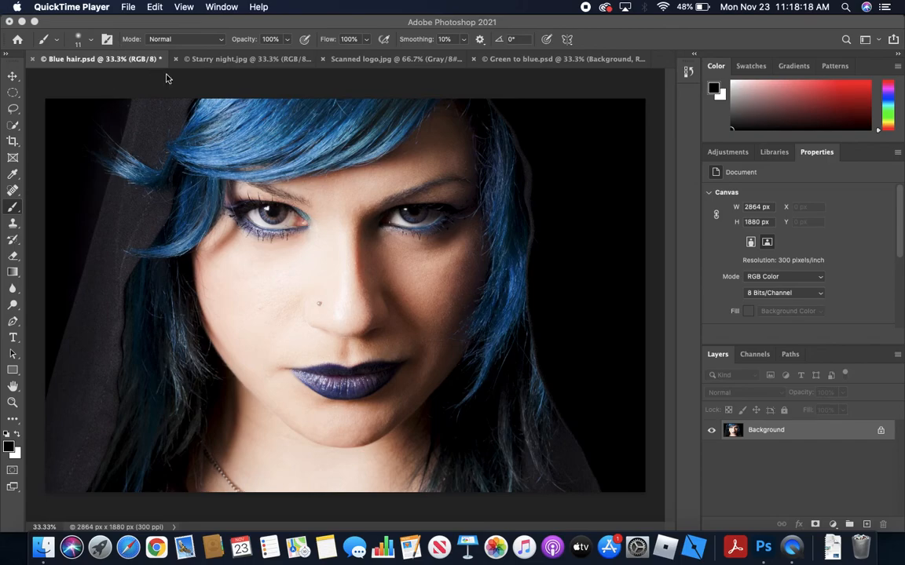
View the Blue hair, Starry night, Scanned logo and Green to blue documents, and return to Blue hair.psd
click(72, 61)
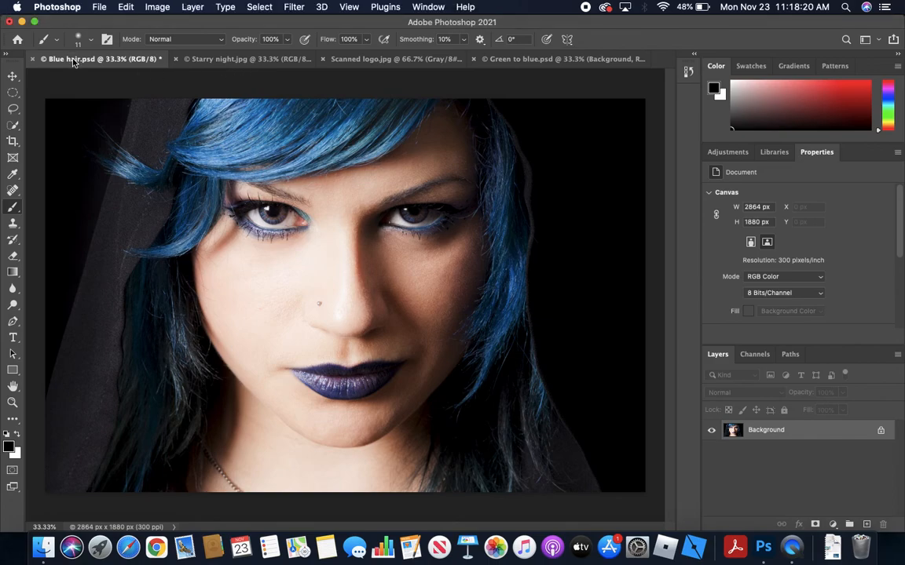
click(233, 62)
click(401, 61)
click(528, 61)
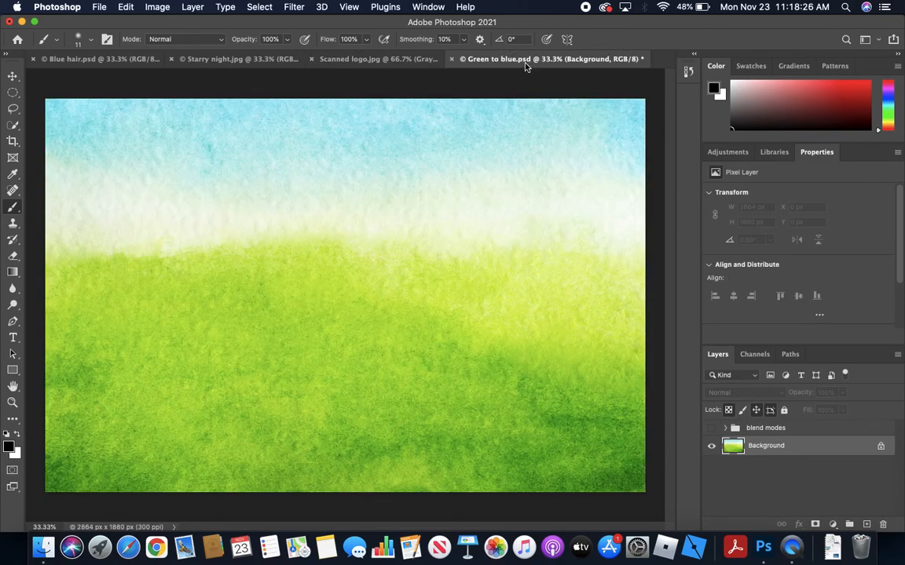
click(107, 60)
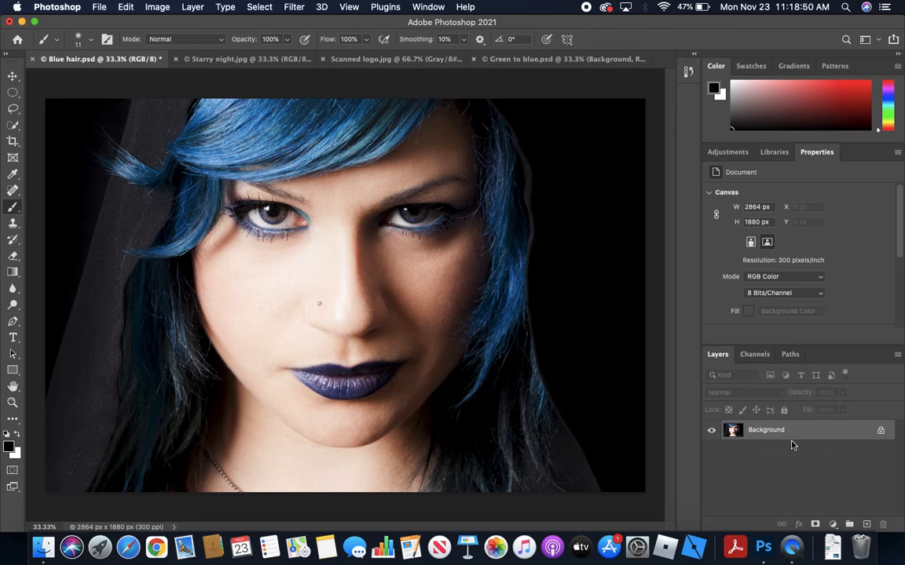
Convert the Background of Blue hair.psd into a regular layer named with the portrait subject's first name
double_click(848, 436)
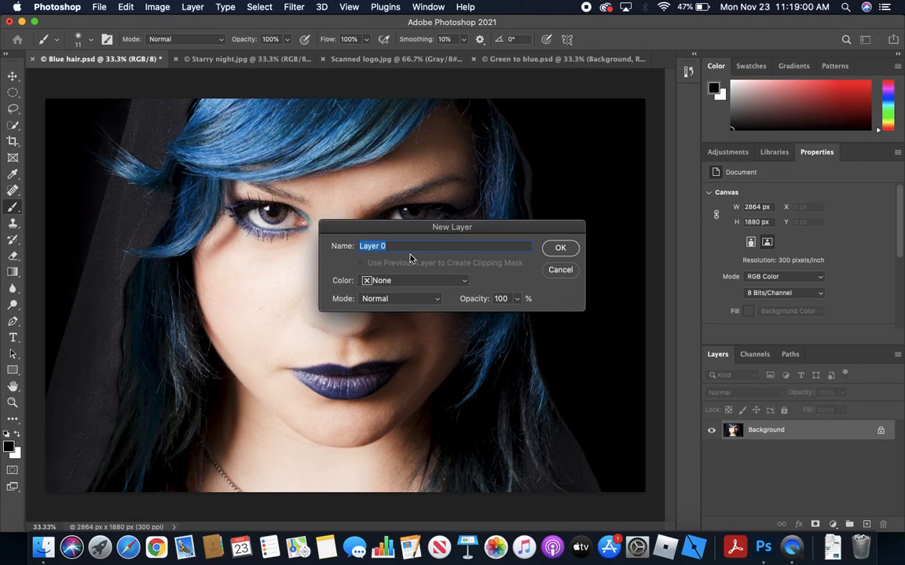
text(Sylvia)
click(569, 251)
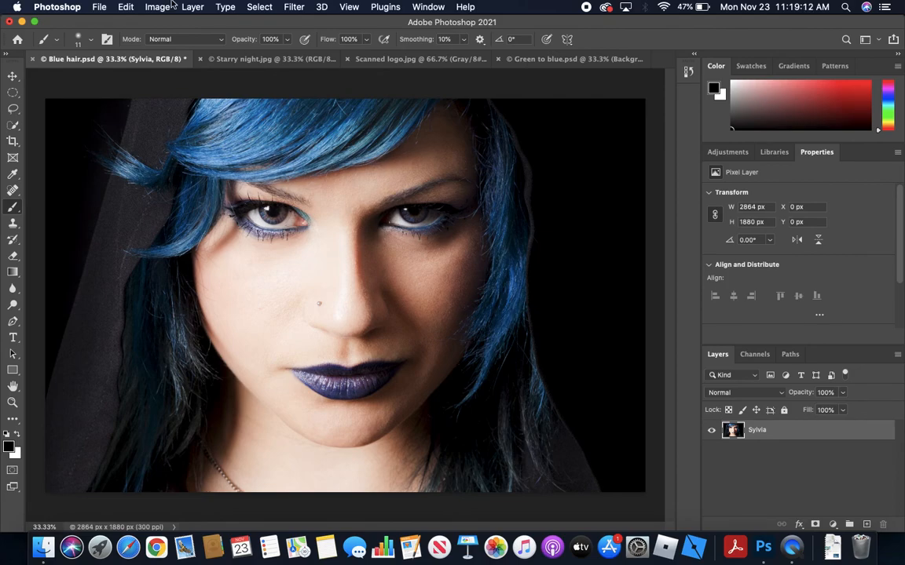
Copy the portrait layer from Blue hair.psd and paste it into Green to blue.psd
click(125, 7)
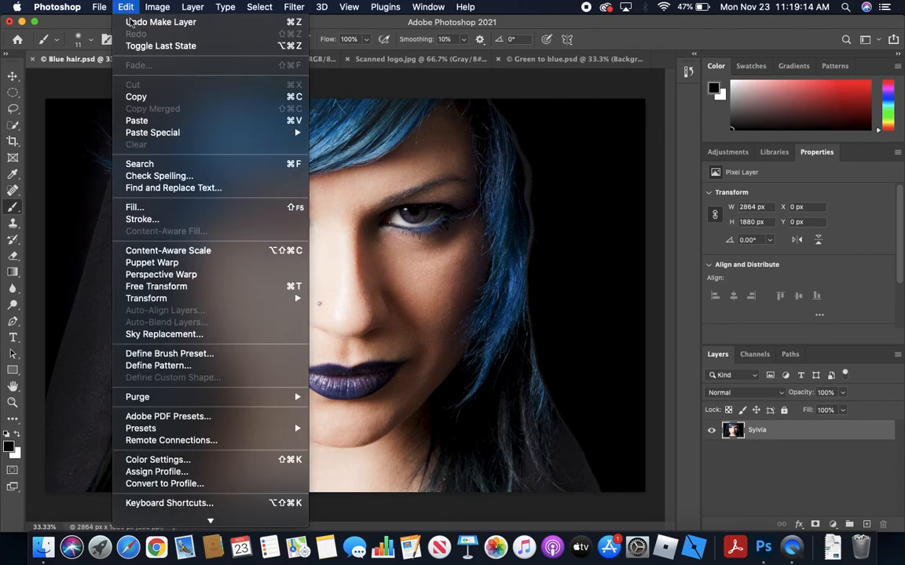
click(137, 97)
click(555, 61)
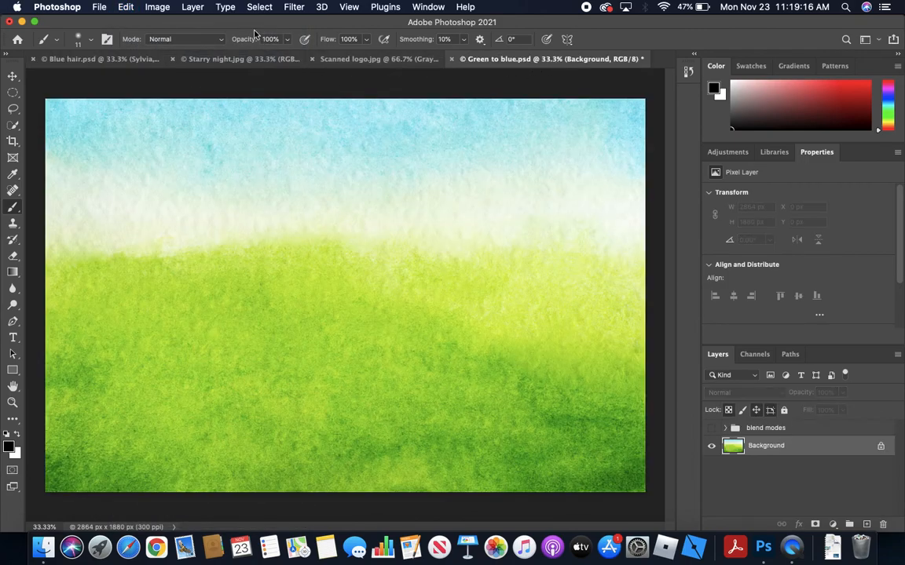
click(125, 7)
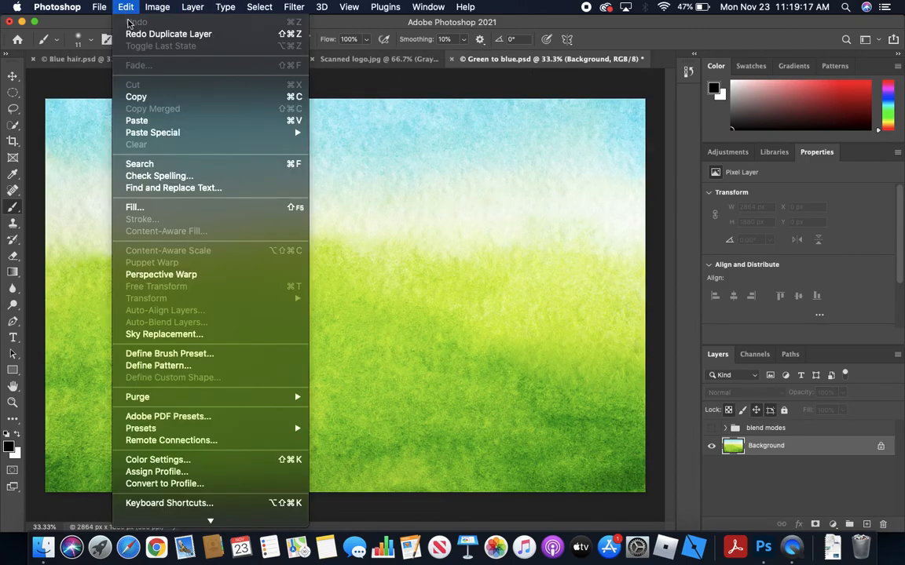
click(144, 122)
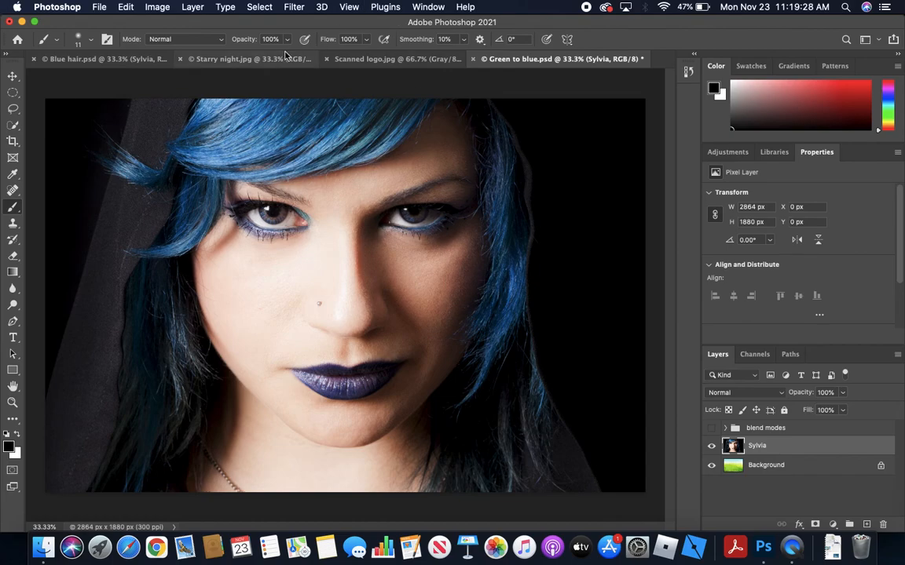
Convert the Background of Starry night.jpg into a regular layer named Starry Night
click(259, 58)
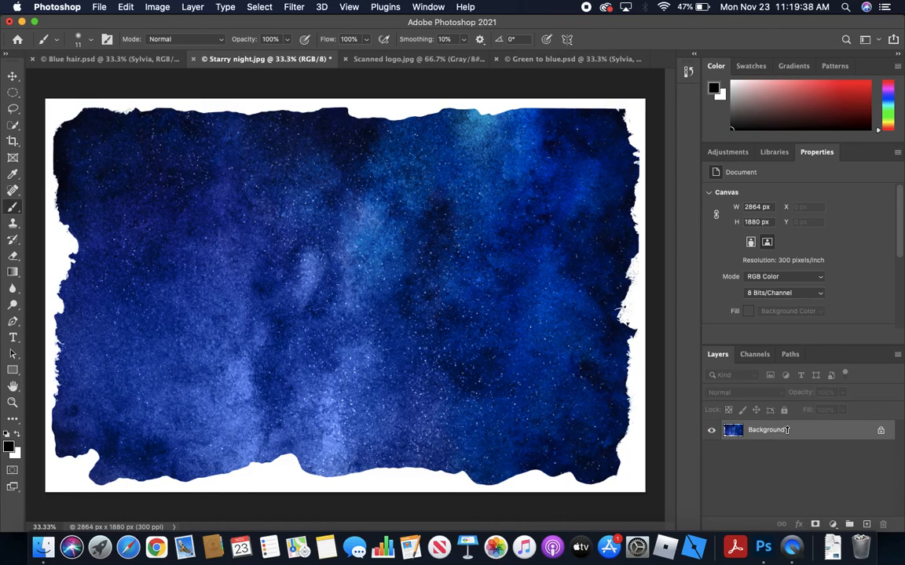
double_click(853, 430)
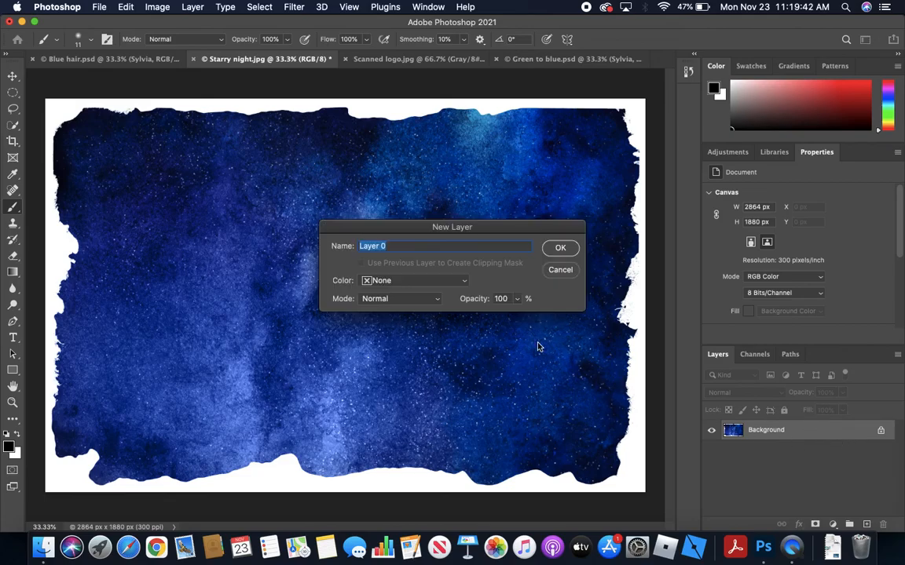
text(Starry Night)
click(562, 248)
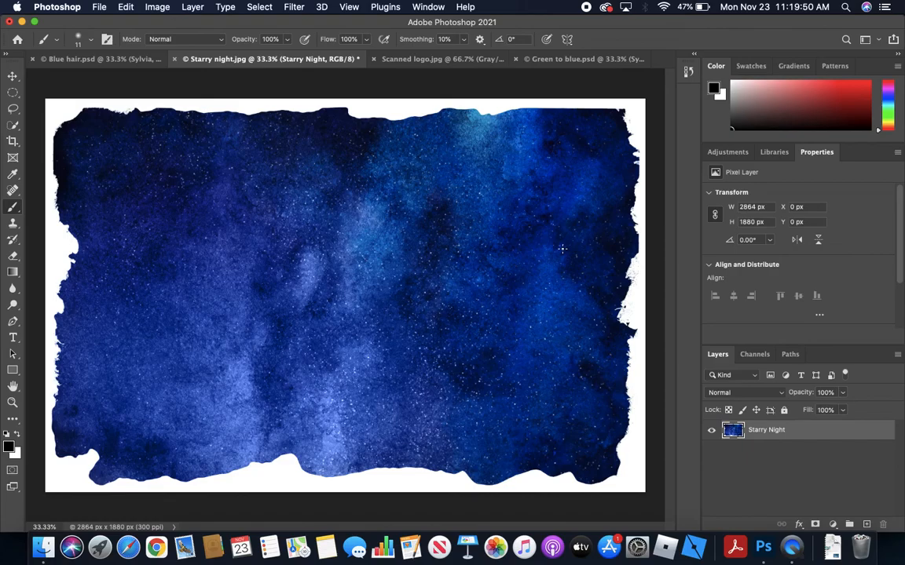
Duplicate the Starry Night layer into the Green to blue.psd document
right_click(788, 431)
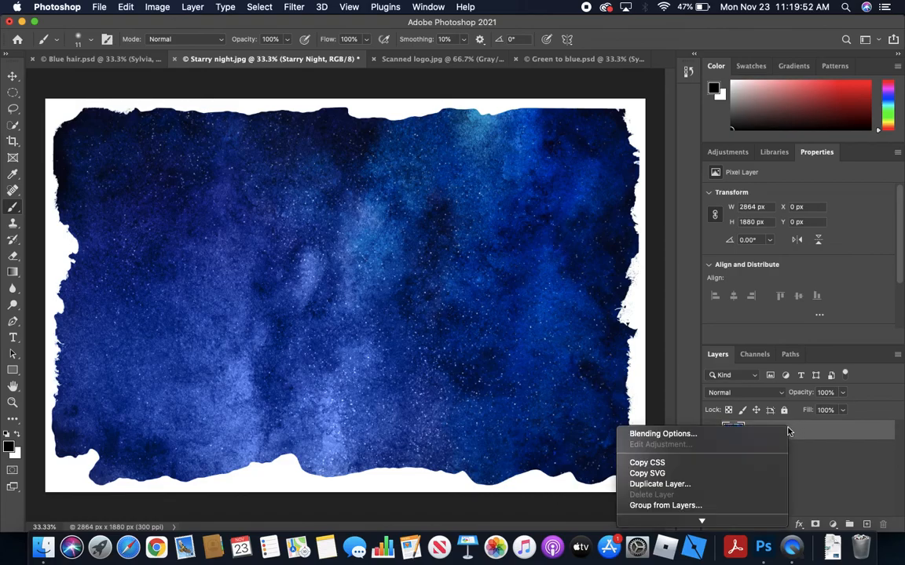
click(738, 488)
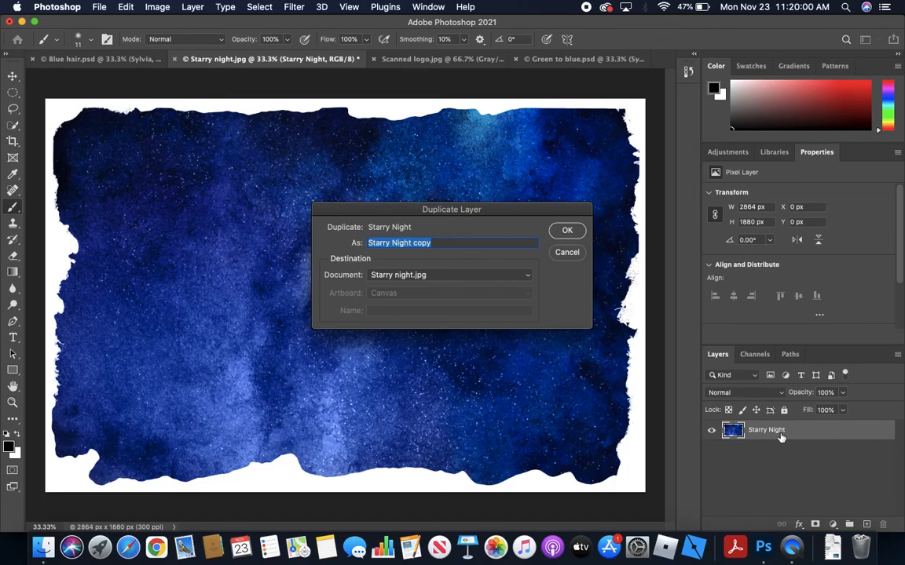
click(498, 278)
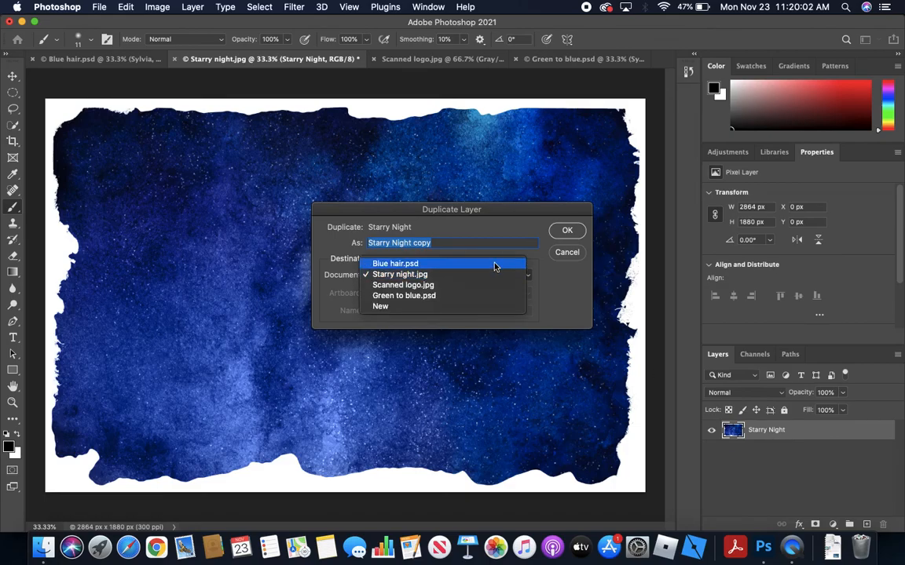
click(491, 296)
click(567, 230)
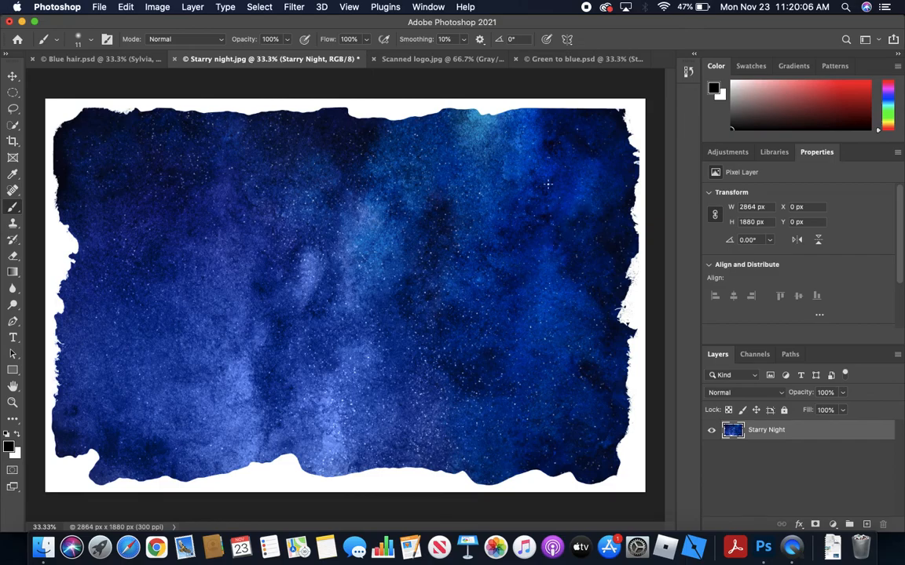
In Green to blue.psd, move the portrait layer above the Starry Night layer
click(573, 59)
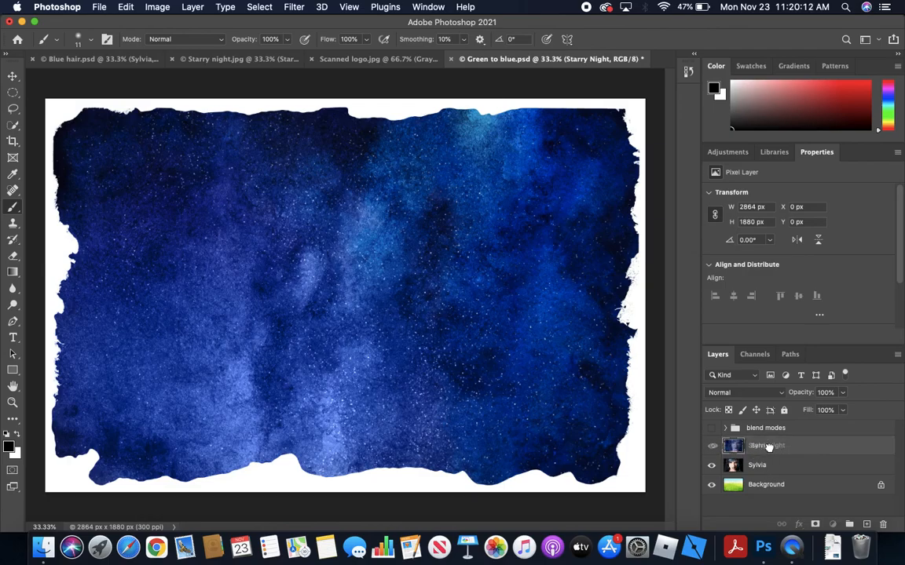
click(767, 466)
drag(764, 477, 778, 432)
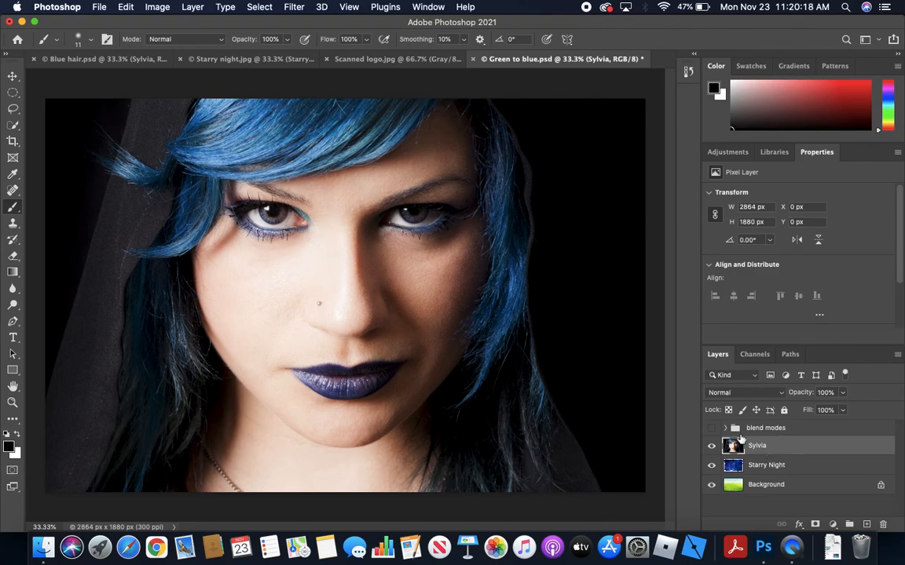
Show the blend modes group to read its notes, look at the portrait layer's blend mode options keeping Normal, and hide the group again
click(712, 430)
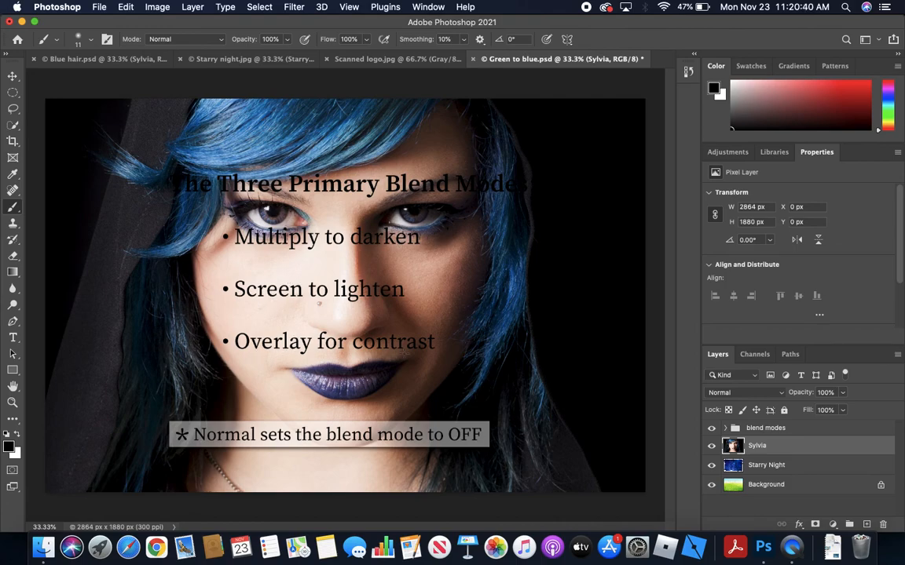
click(765, 396)
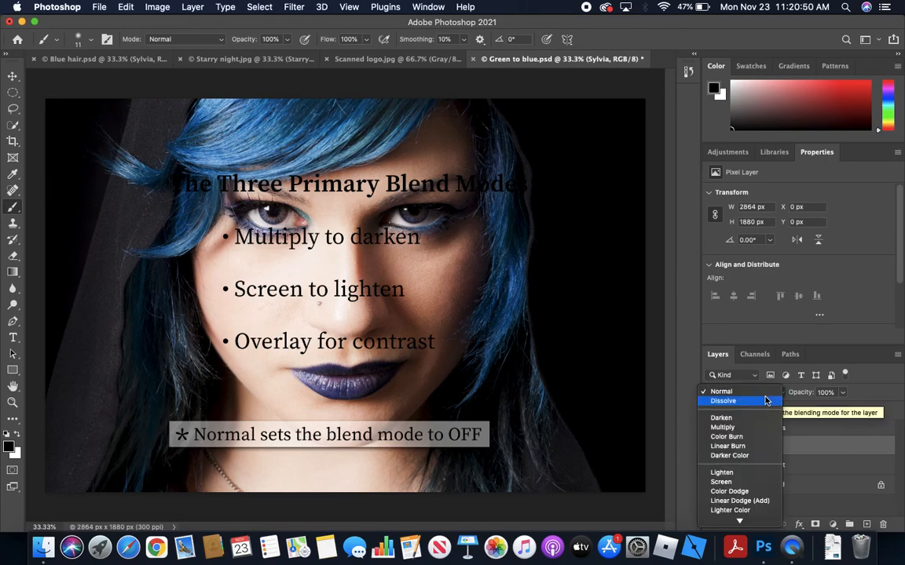
key(Up)
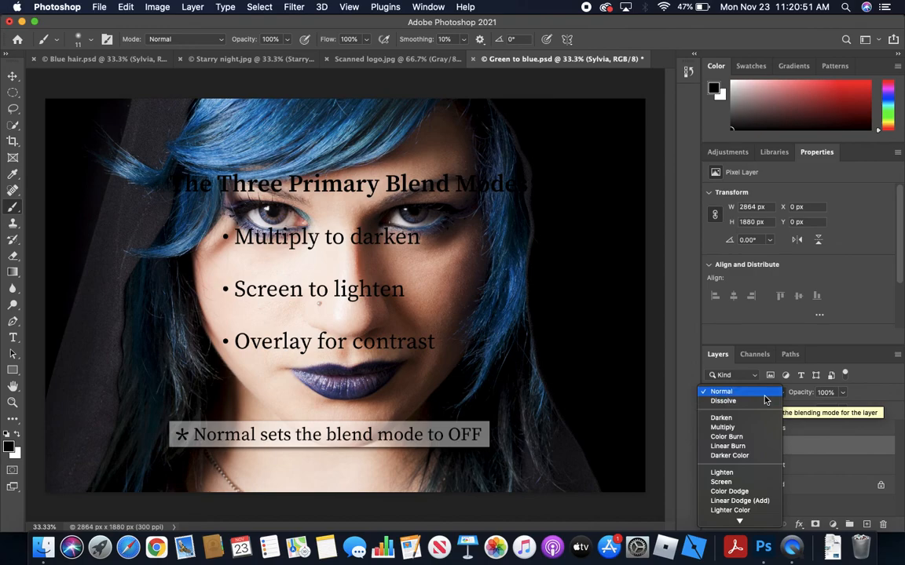
key(Return)
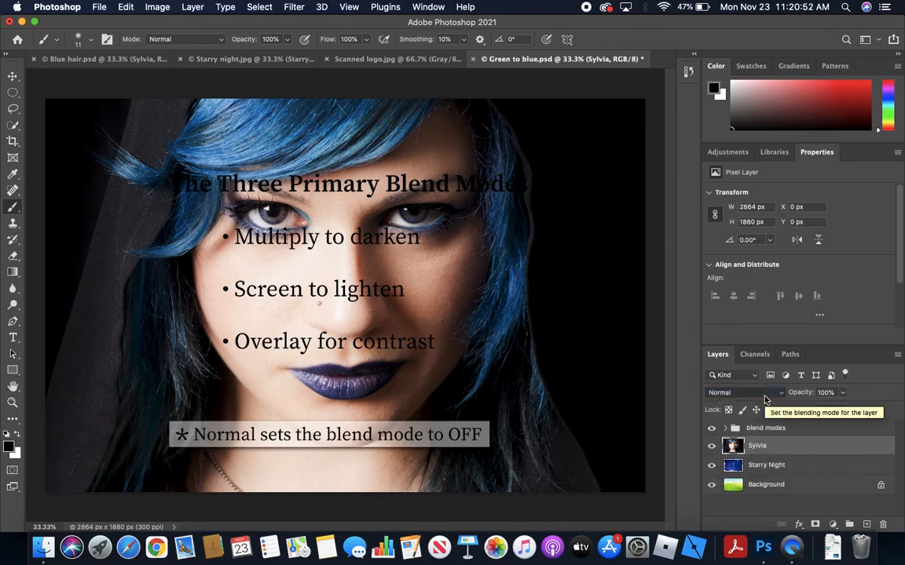
click(712, 429)
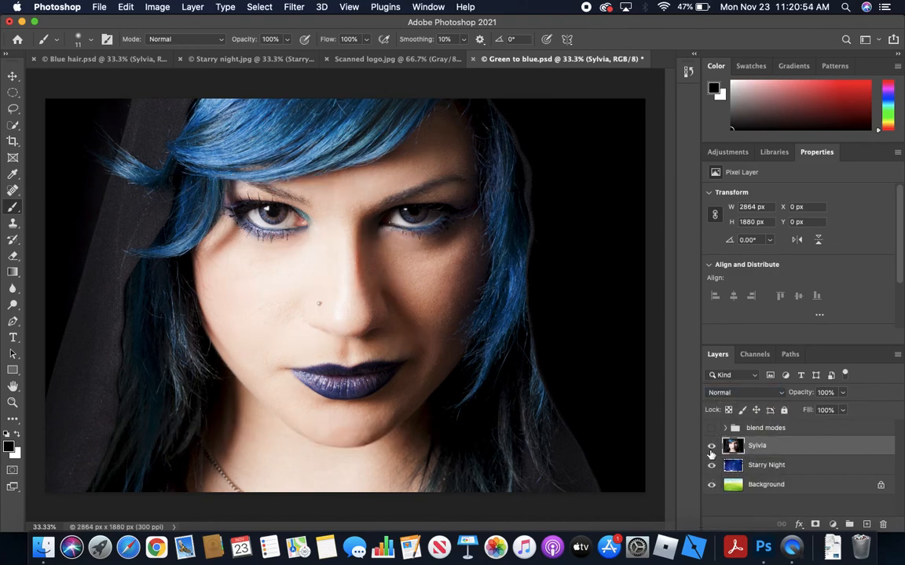
Preview the blend modes on the portrait layer and set it to Screen
click(776, 399)
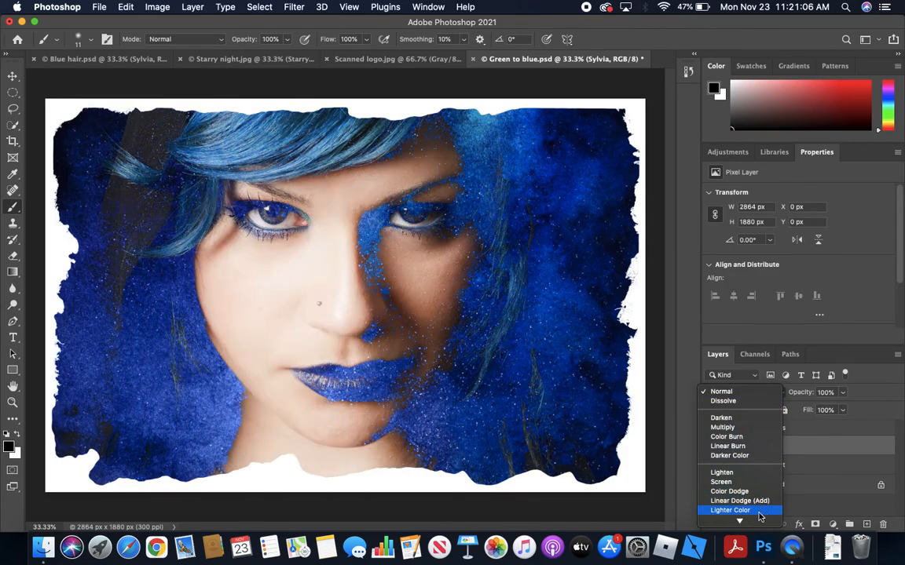
mouse_move(758, 522)
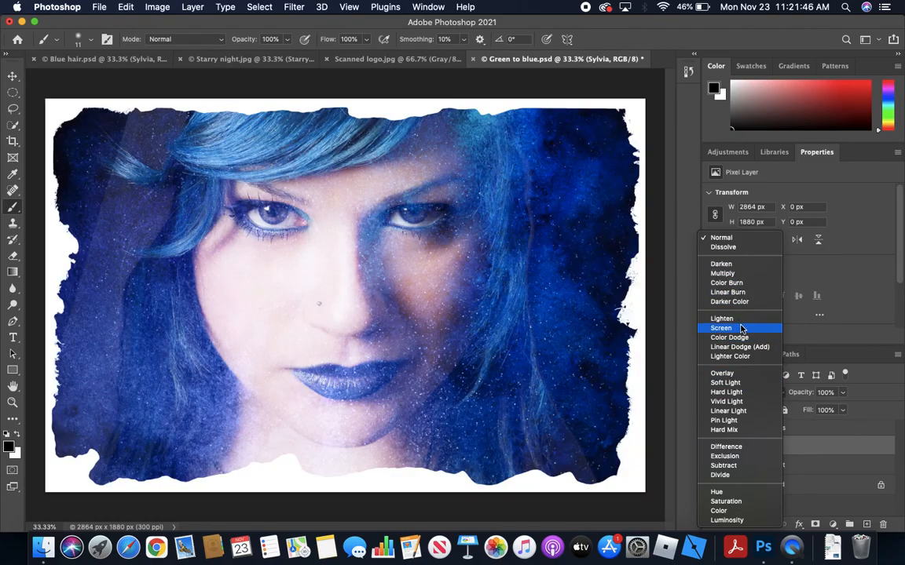
click(741, 328)
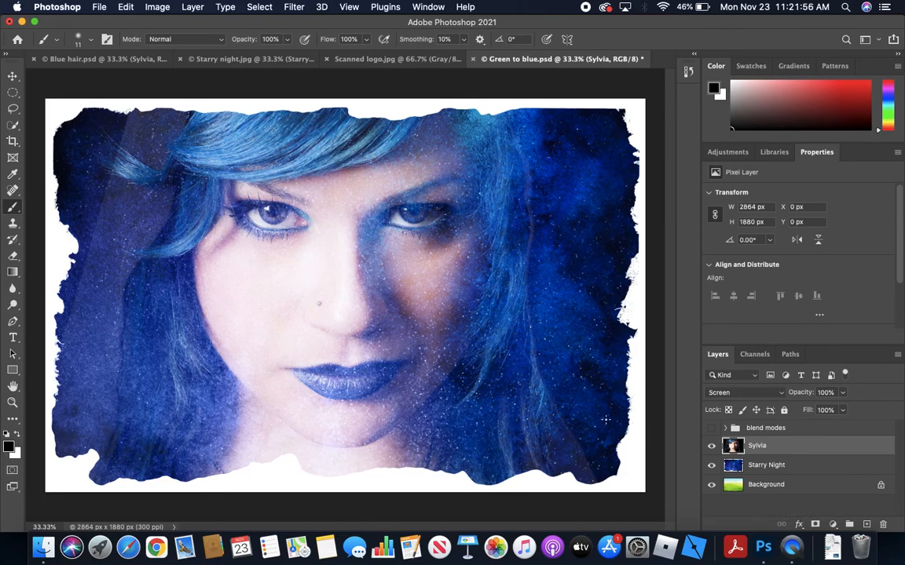
Set the Starry Night layer's blend mode to Darken
click(789, 469)
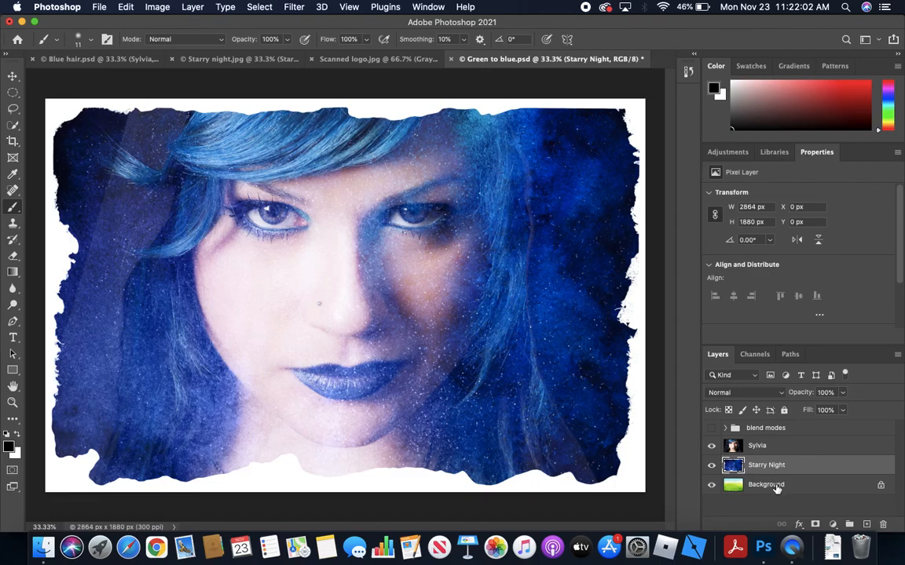
click(776, 487)
click(793, 469)
click(744, 393)
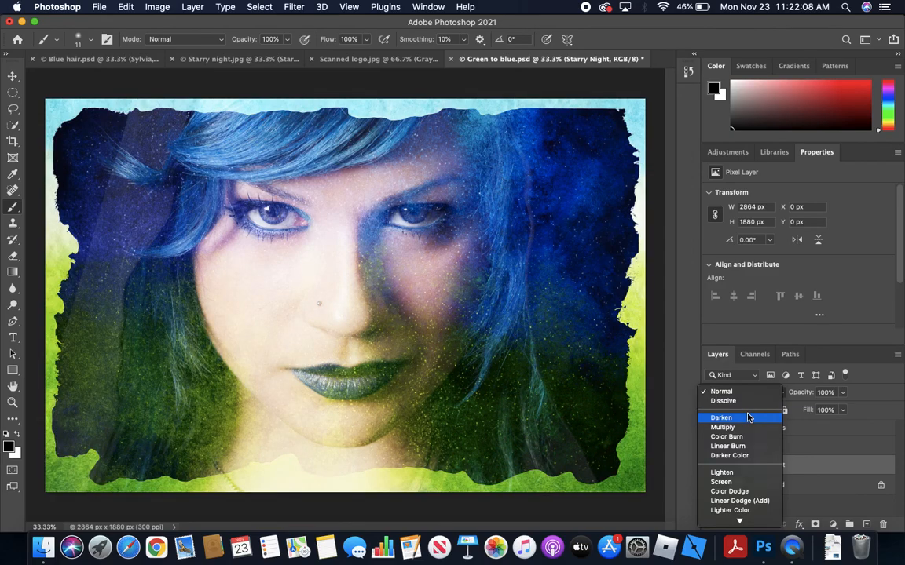
click(749, 418)
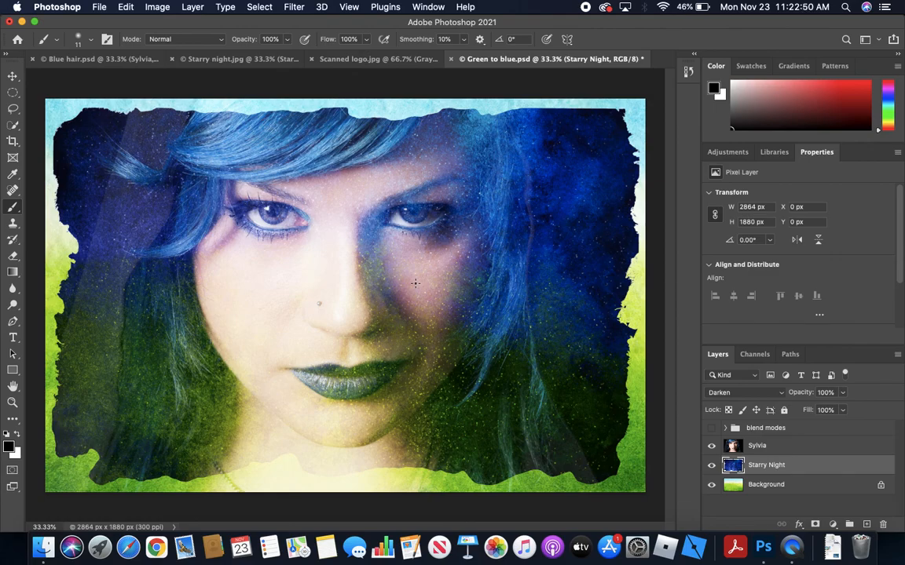
In Scanned logo.jpg, straighten the image along the baseline of the MünGrafiks lettering with the Crop tool
click(378, 55)
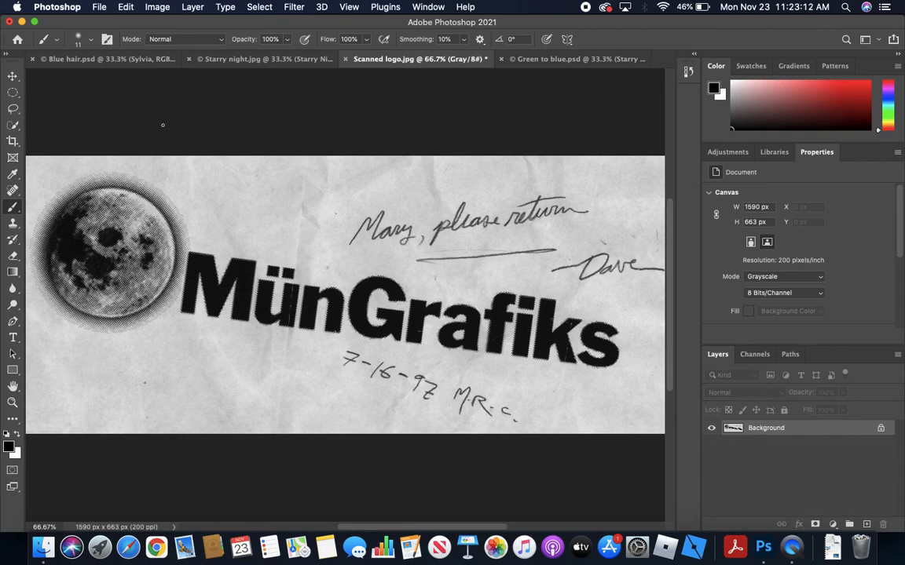
click(12, 142)
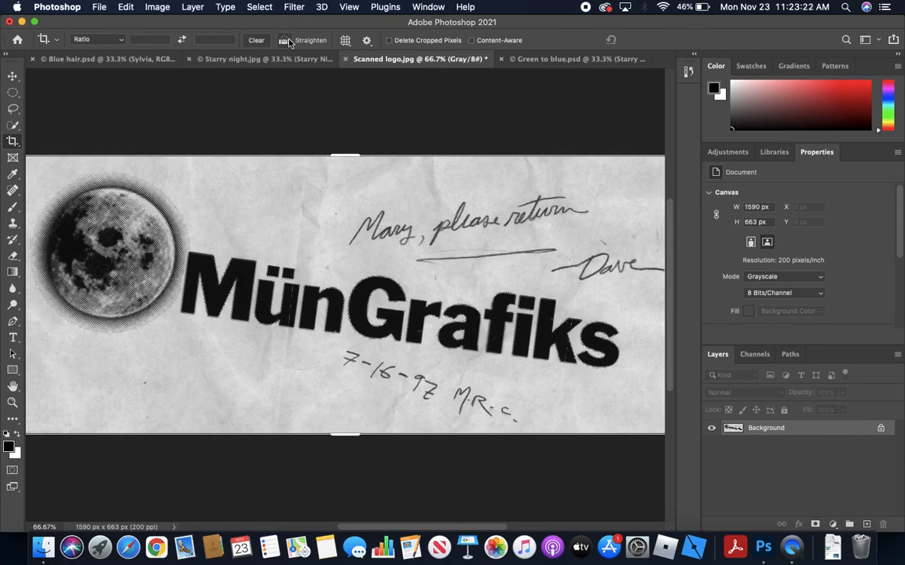
key(super+plus)
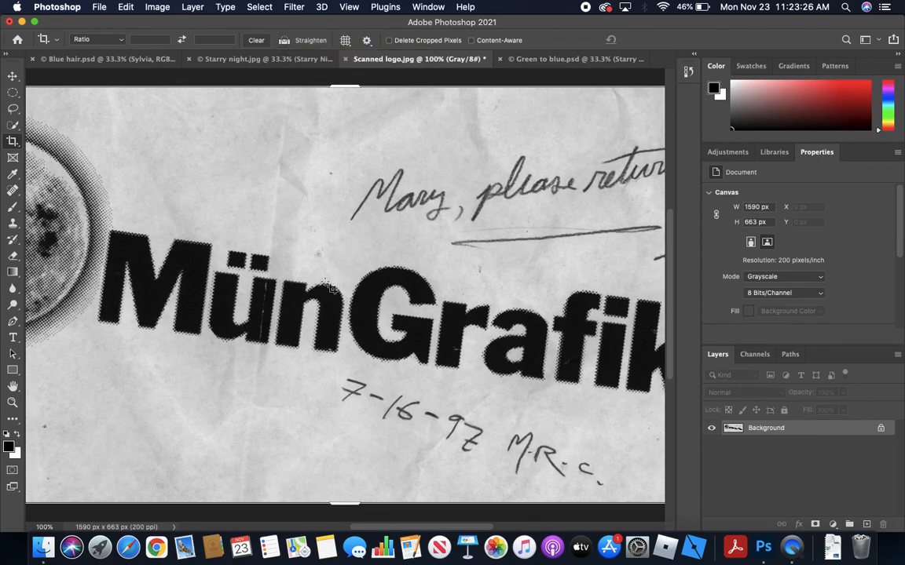
drag(422, 273, 358, 252)
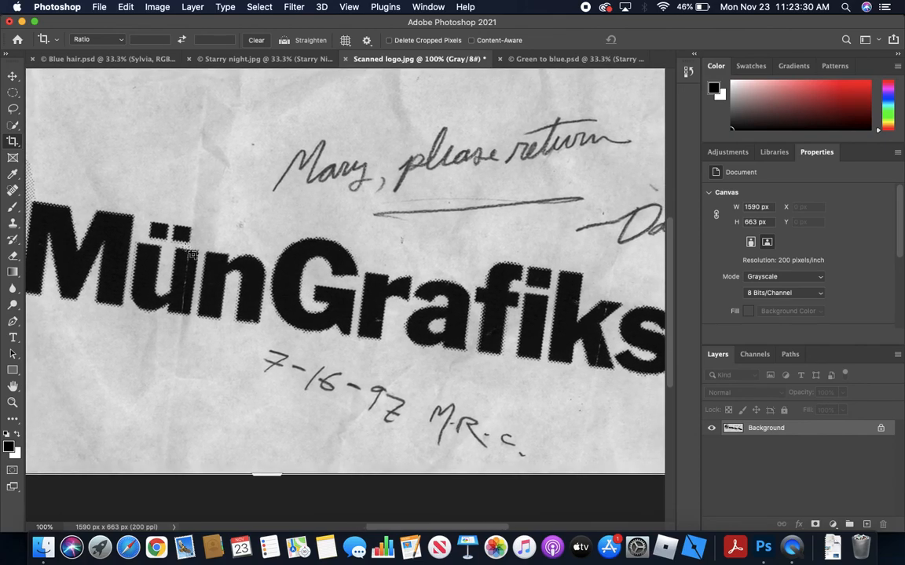
click(281, 44)
drag(39, 295, 653, 378)
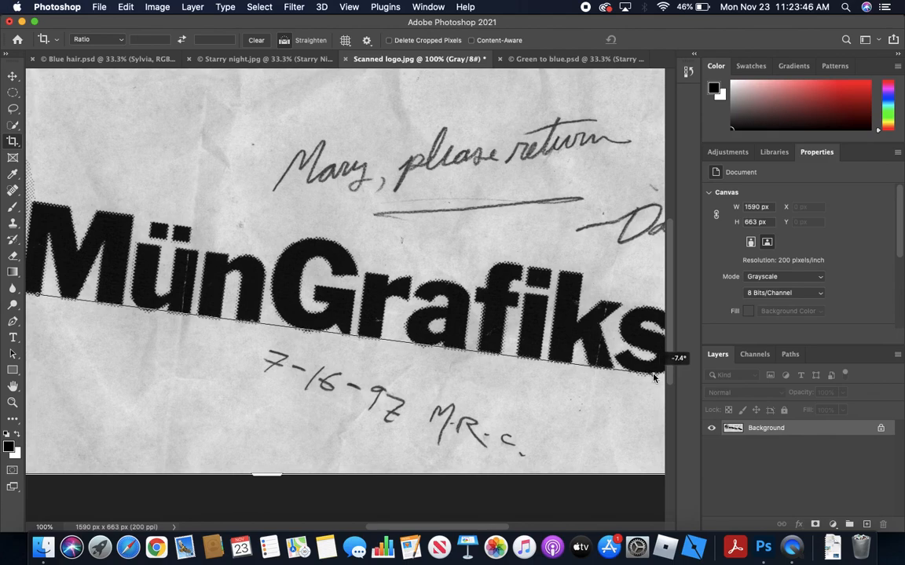
drag(653, 378, 653, 377)
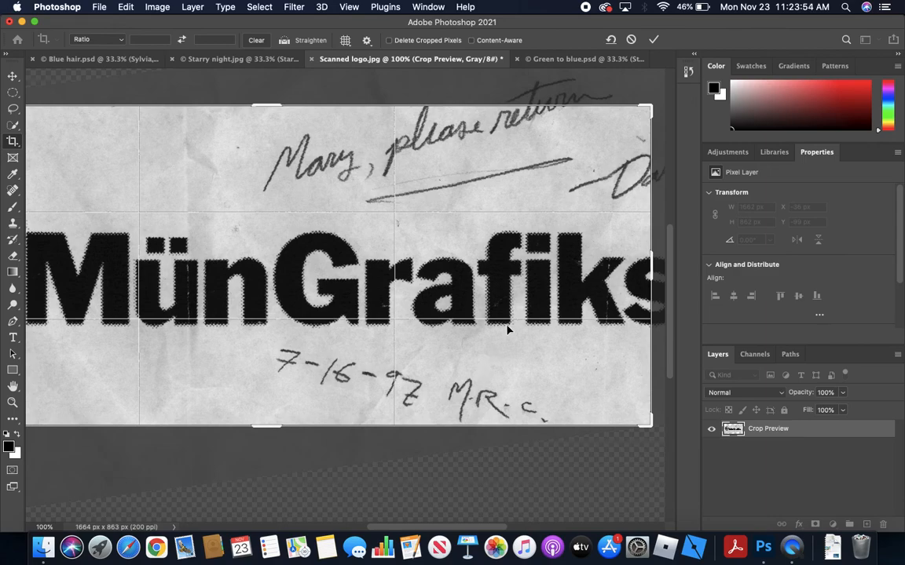
Widen the crop on both sides to include the whole moon and the final letter of MünGrafiks, and apply it
key(super+minus)
key(super+minus)
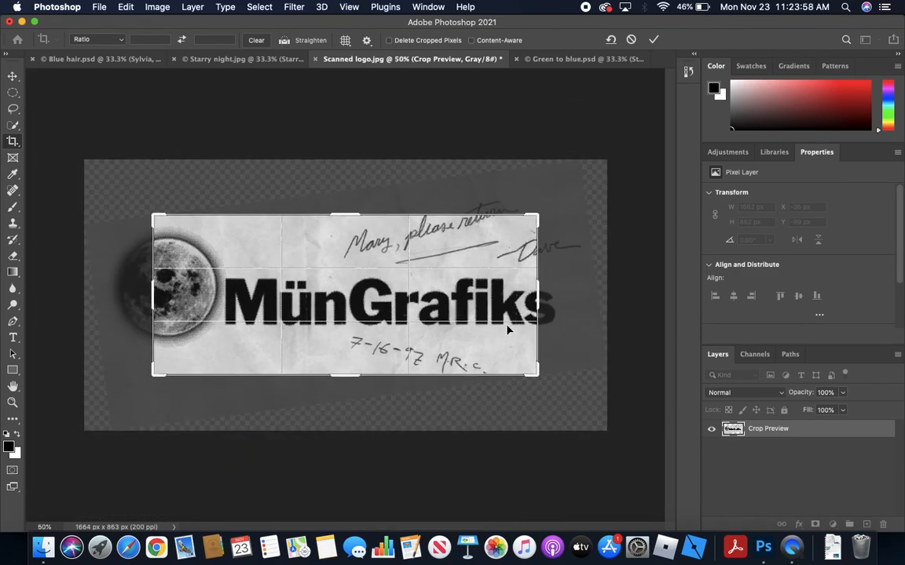
drag(153, 297, 131, 297)
drag(559, 299, 576, 300)
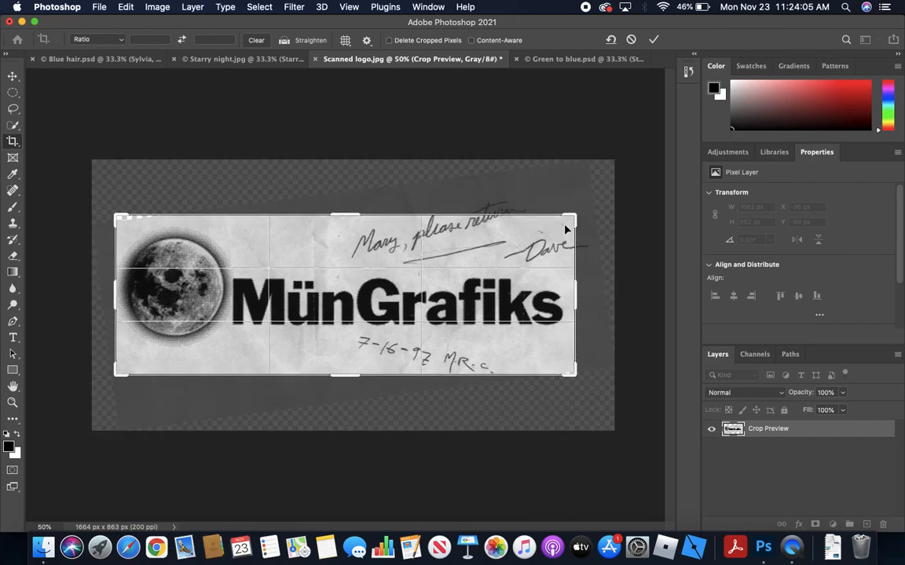
click(652, 41)
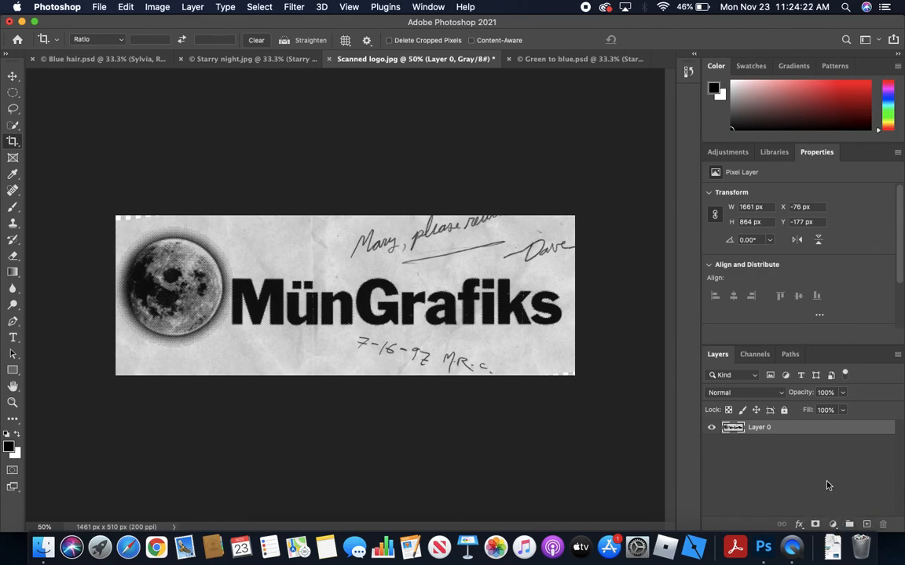
Add a Levels adjustment layer with white input 189 and black input 12, sampling the paper for white and a dark logo area for black
click(833, 525)
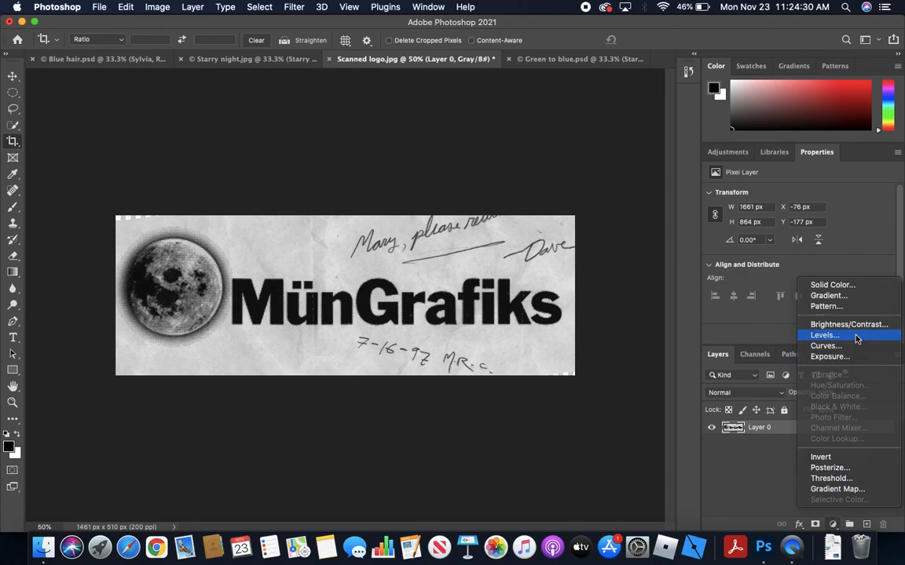
click(824, 336)
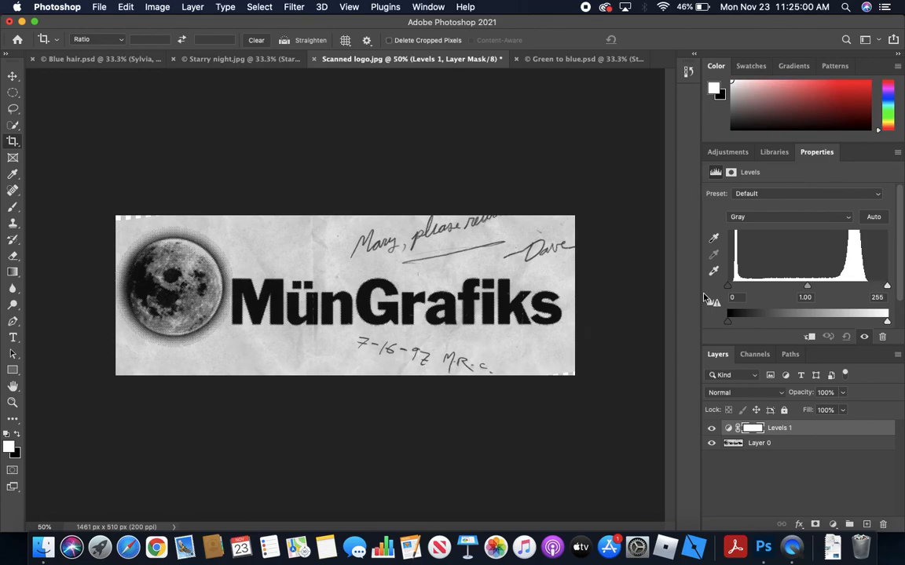
click(714, 272)
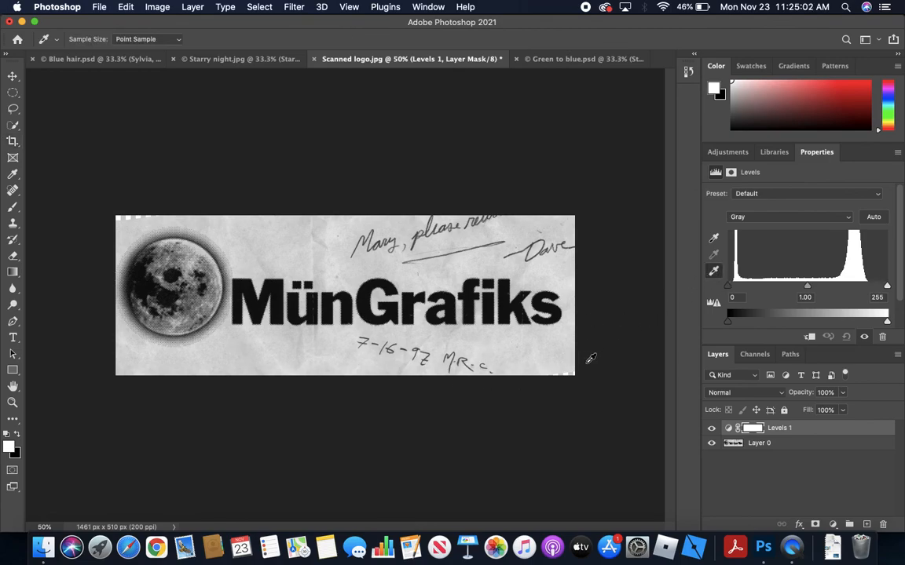
click(567, 342)
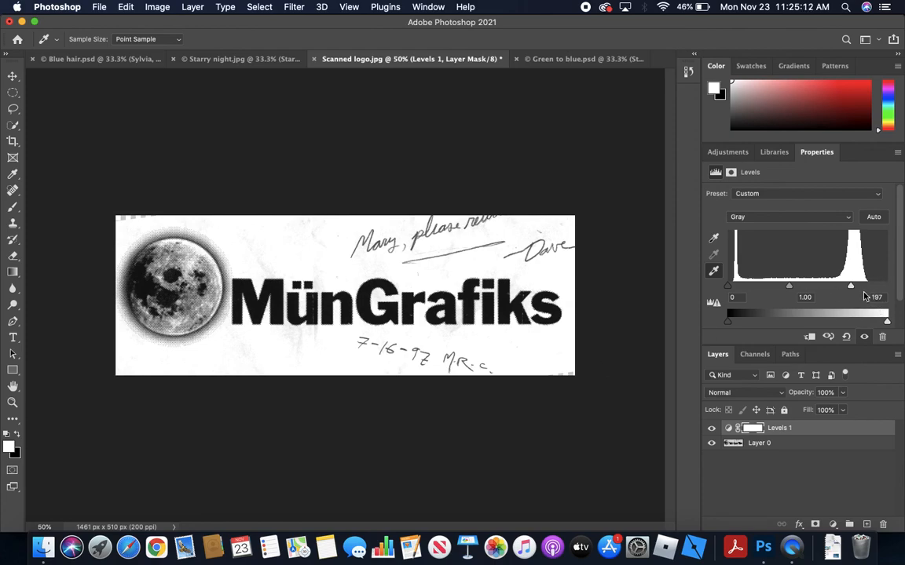
drag(851, 285, 847, 287)
click(713, 238)
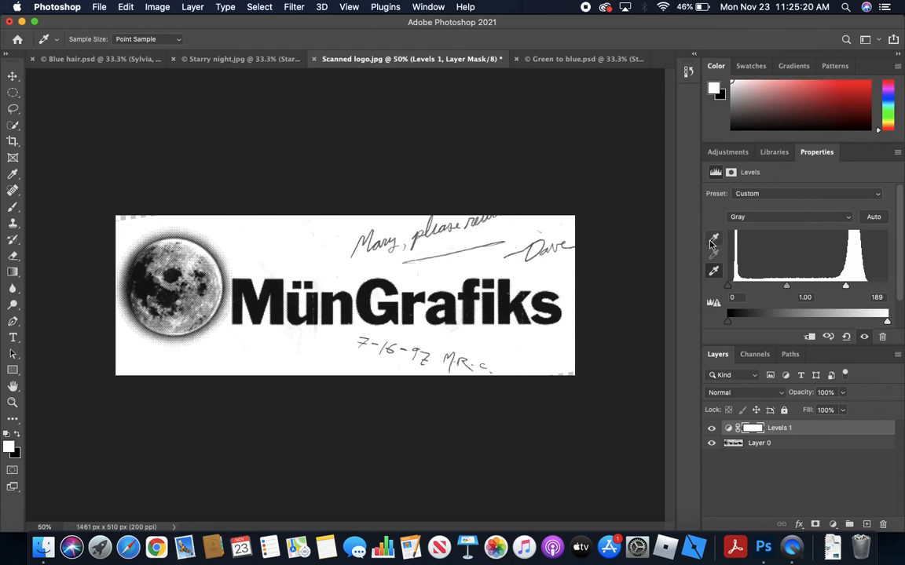
click(227, 260)
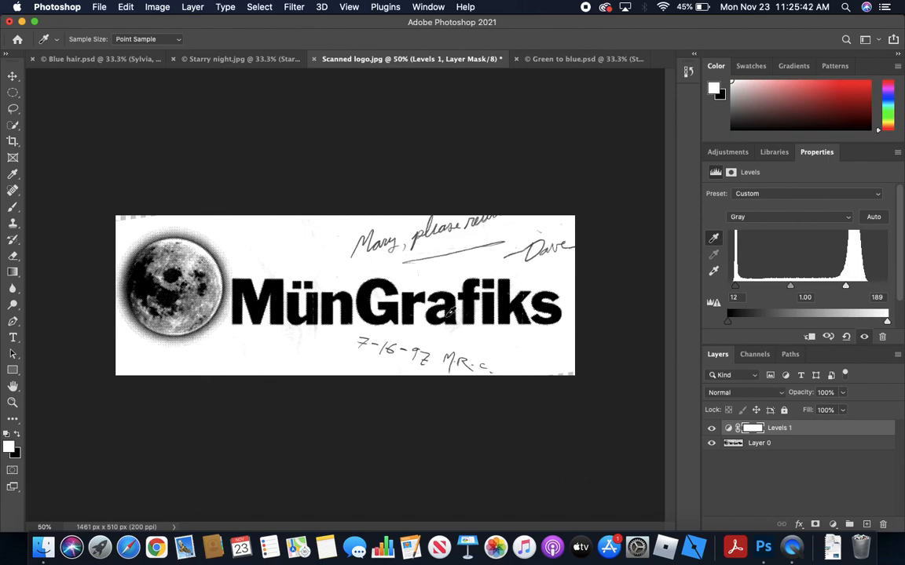
Add an empty layer above the Levels adjustment, try a black brush stroke across the upper handwritten note and undo it
key(c)
click(866, 524)
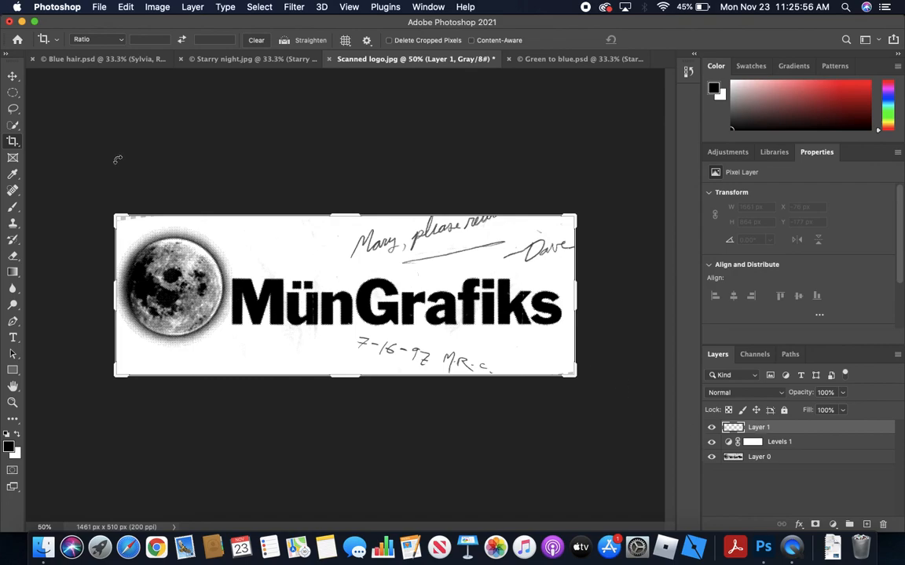
click(12, 208)
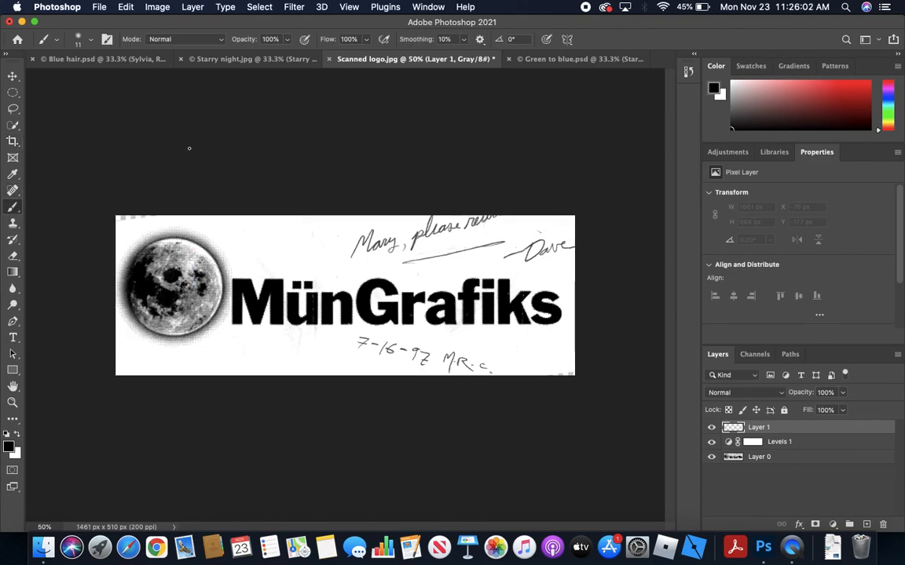
mouse_move(328, 241)
mouse_down()
mouse_move(495, 230)
mouse_move(328, 236)
mouse_up()
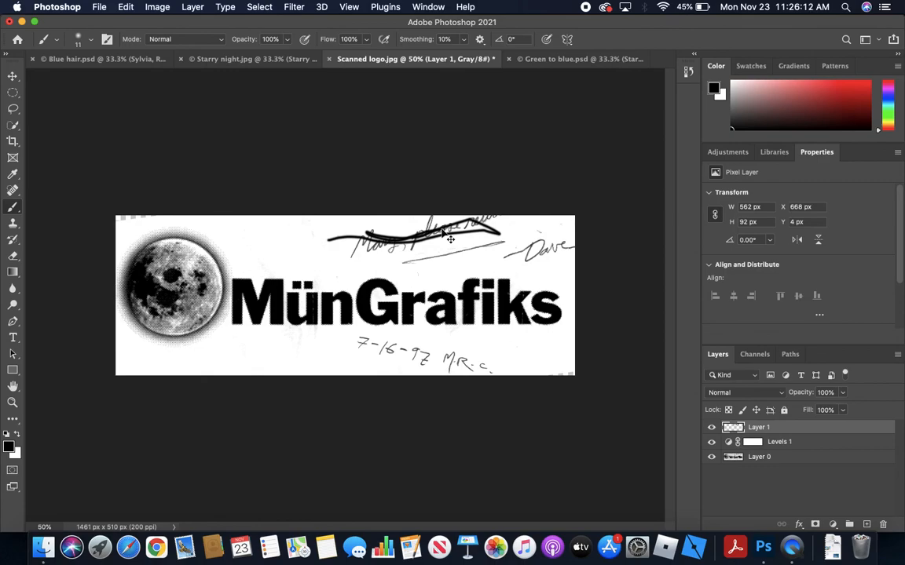
key(ctrl+z)
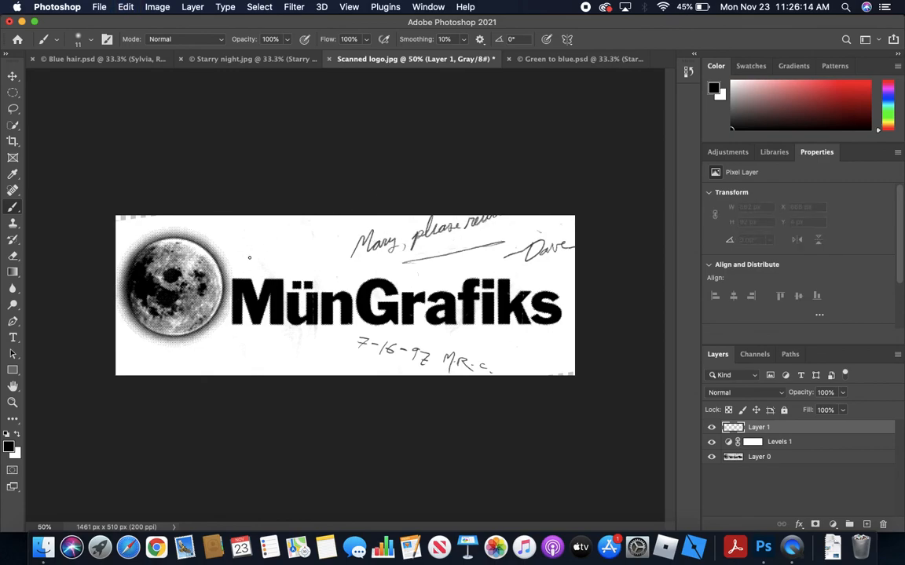
Paint a small white stroke over the upper handwritten note and set the brush to 91 px with 100% hardness
click(17, 437)
drag(394, 245, 391, 246)
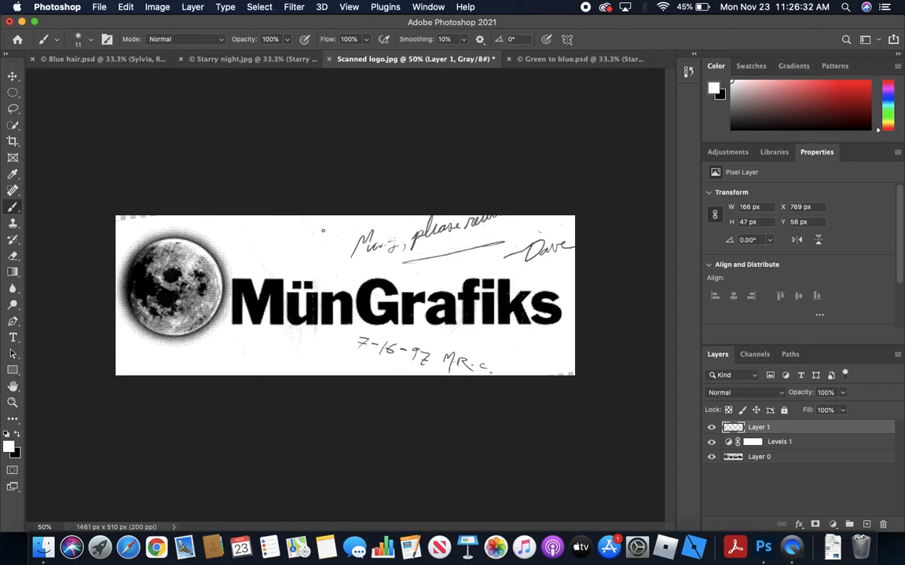
right_click(321, 230)
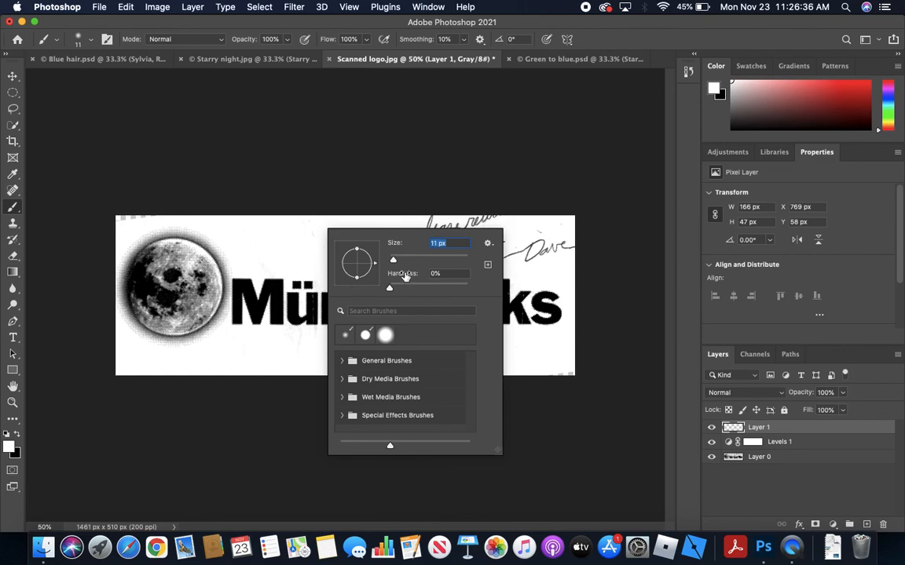
drag(394, 262, 426, 263)
drag(390, 289, 471, 289)
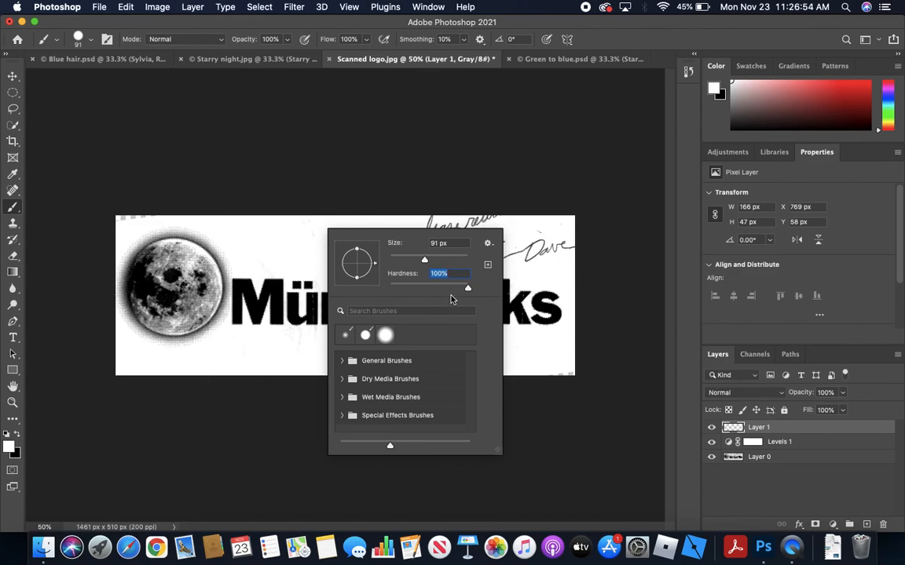
click(535, 247)
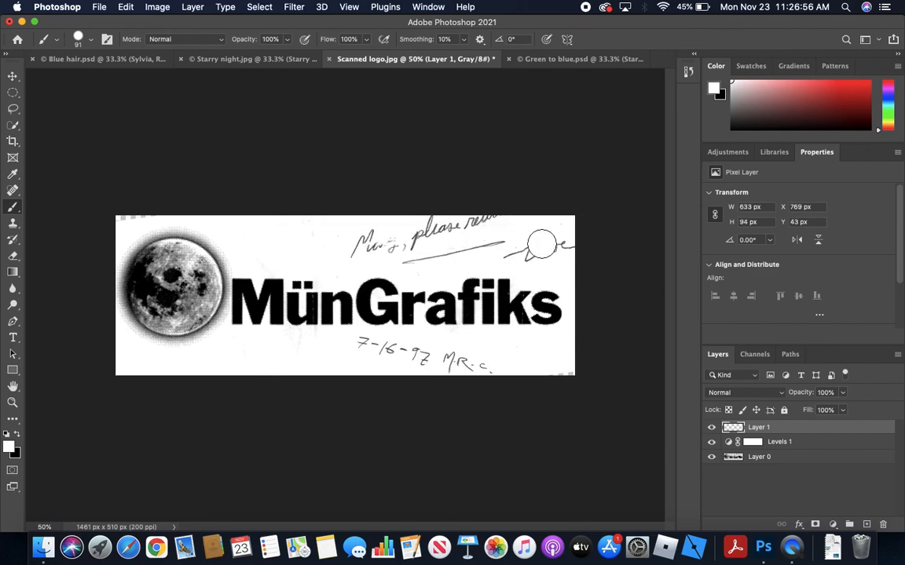
Paint white over the handwritten notes above and below the lettering, the specks along the lower edge and the area above the M
mouse_move(535, 248)
mouse_down()
mouse_move(417, 249)
mouse_move(302, 214)
mouse_up()
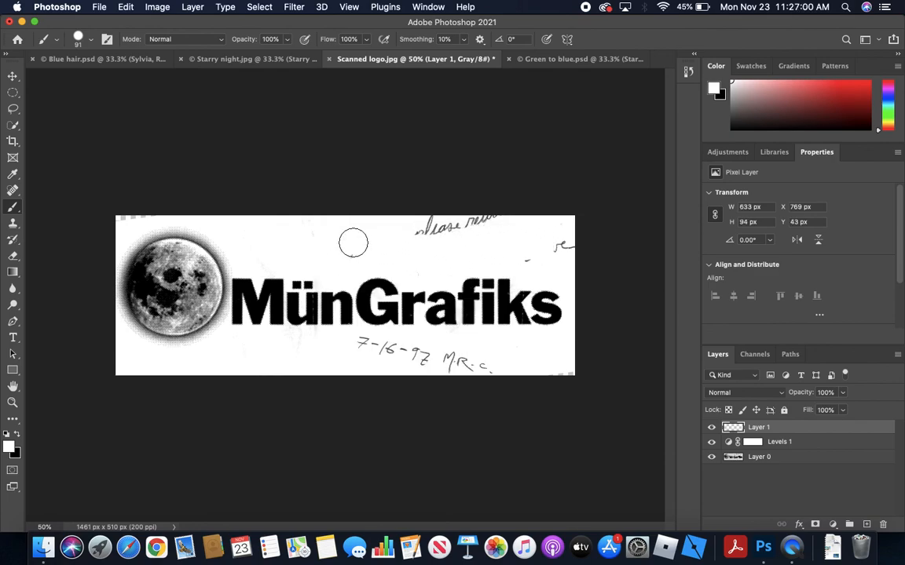
mouse_move(405, 237)
mouse_down()
mouse_move(485, 220)
mouse_move(554, 226)
mouse_move(565, 248)
mouse_move(533, 257)
mouse_up()
drag(497, 370, 364, 349)
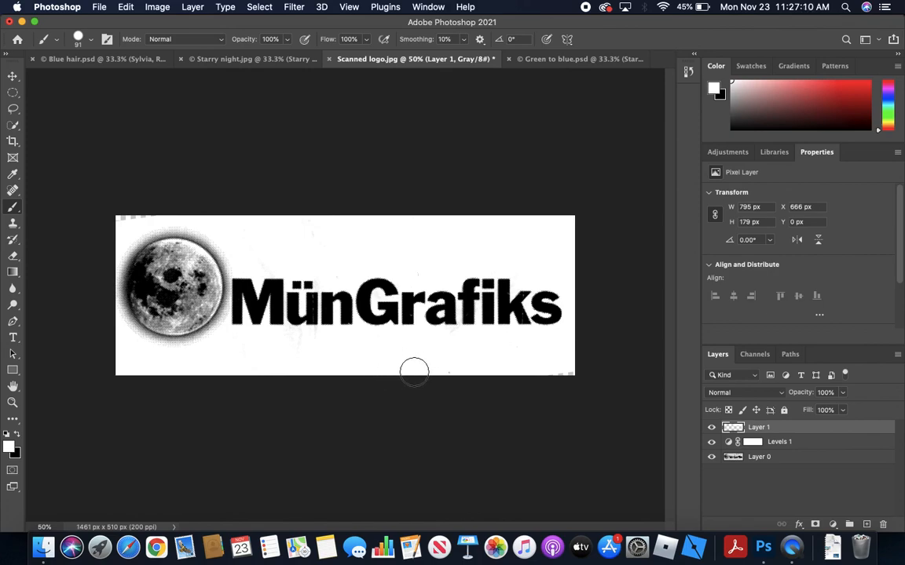
drag(460, 375, 329, 375)
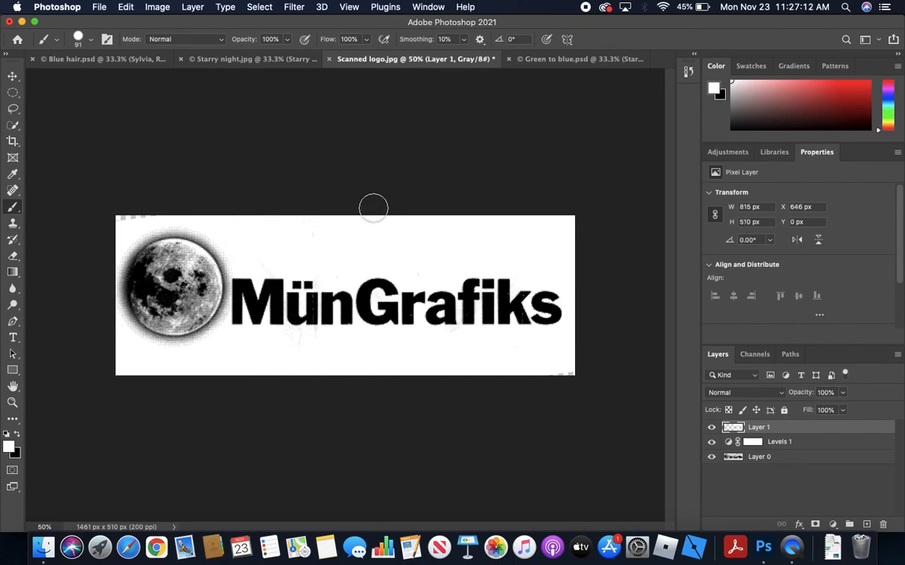
click(253, 260)
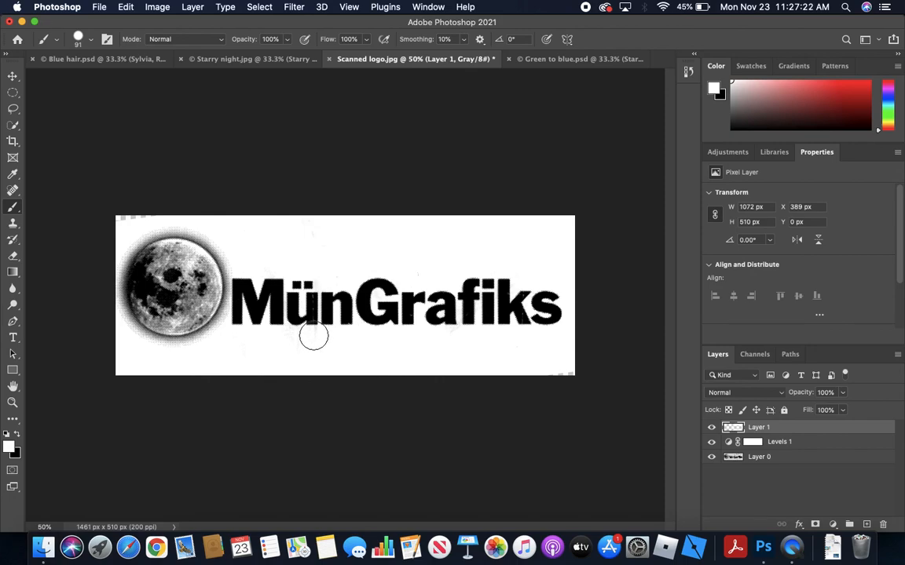
Paint black over the upper part of the scratch in the ü with a 25 px brush
click(16, 437)
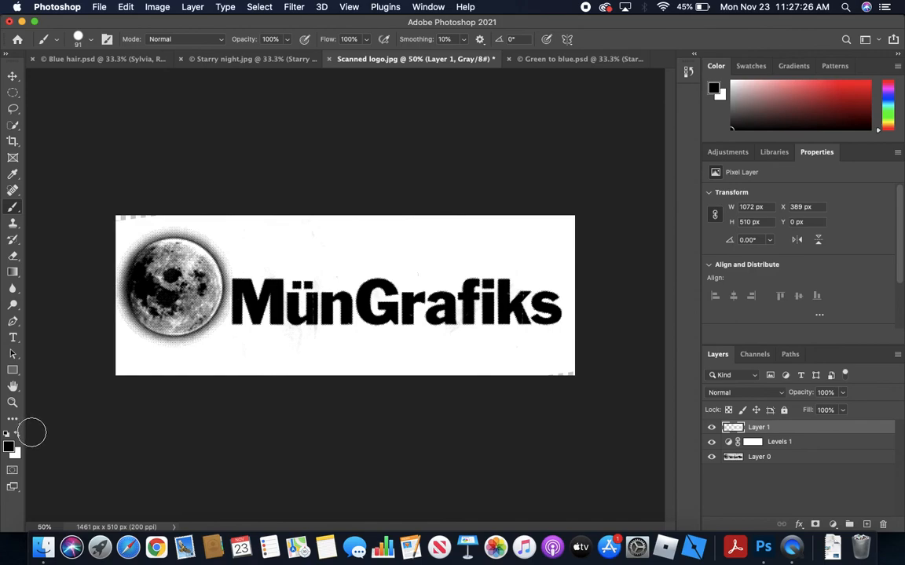
right_click(338, 257)
drag(445, 290, 415, 279)
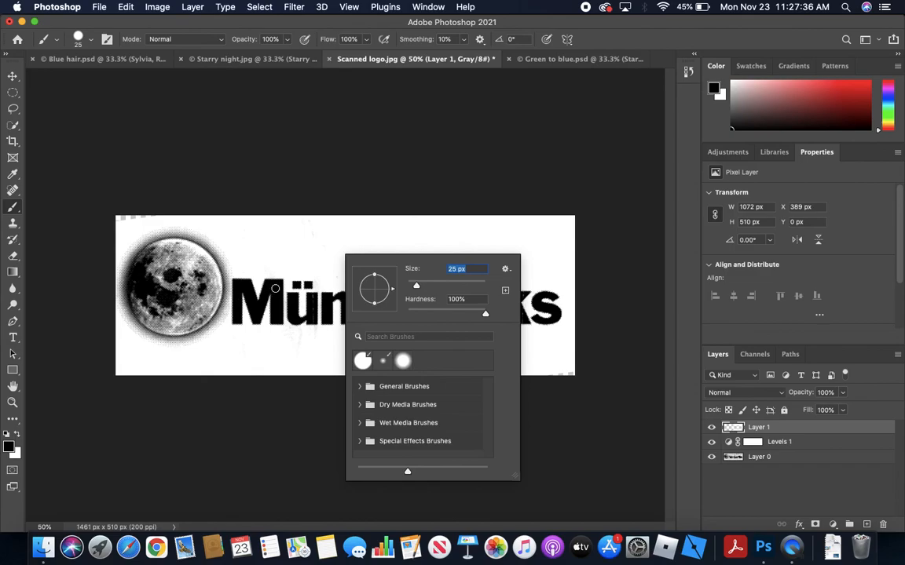
key(Return)
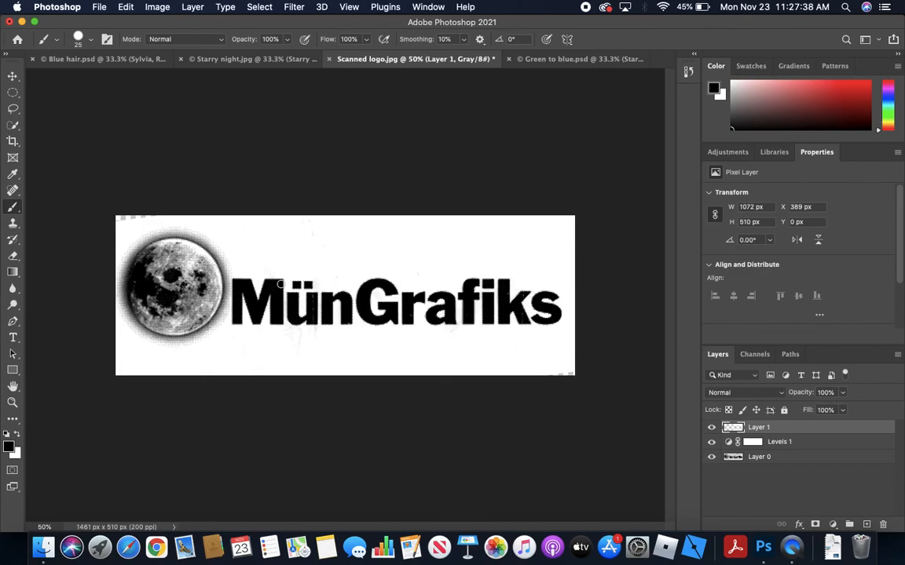
key(super+equal)
key(super+equal)
key(super+equal)
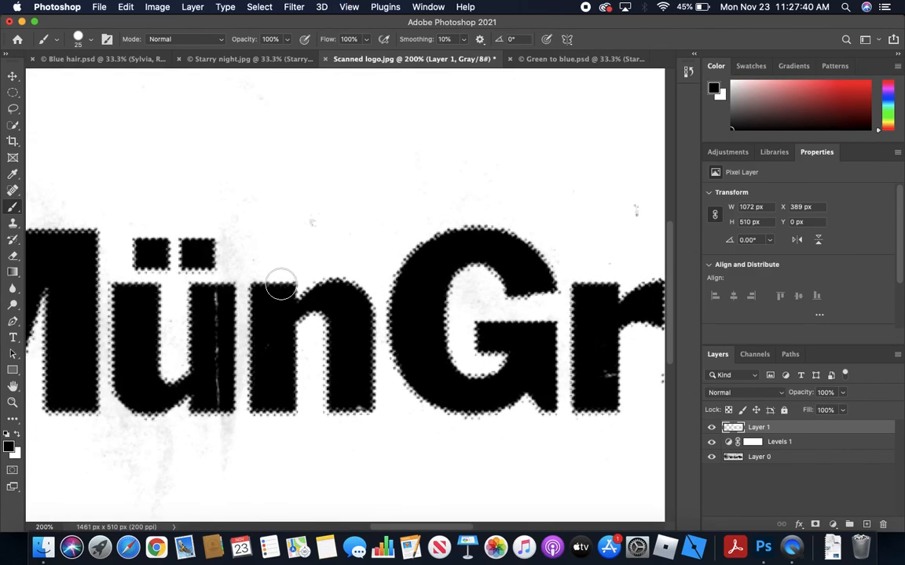
drag(209, 310, 214, 365)
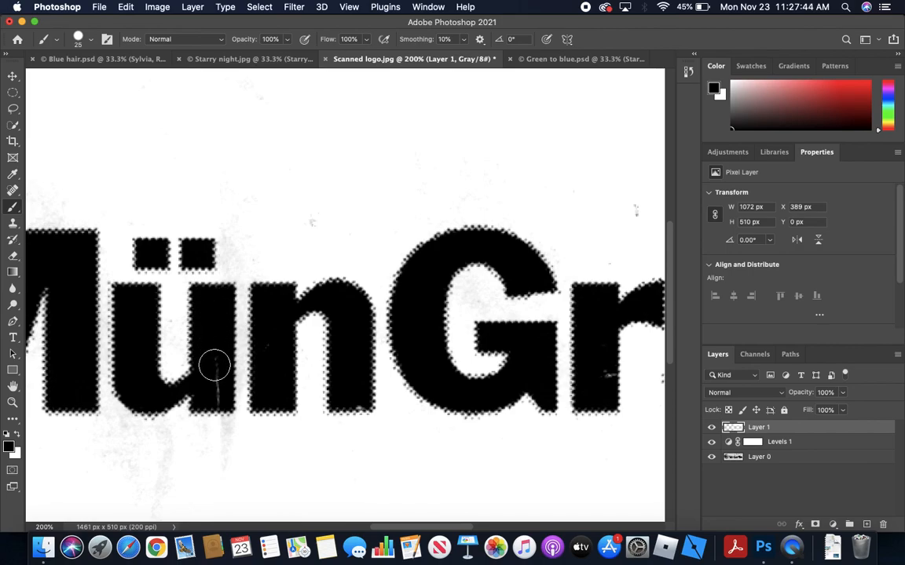
Set the brush to 15 px and paint black over the rest of the scratch in the ü and the specks in the r
right_click(214, 374)
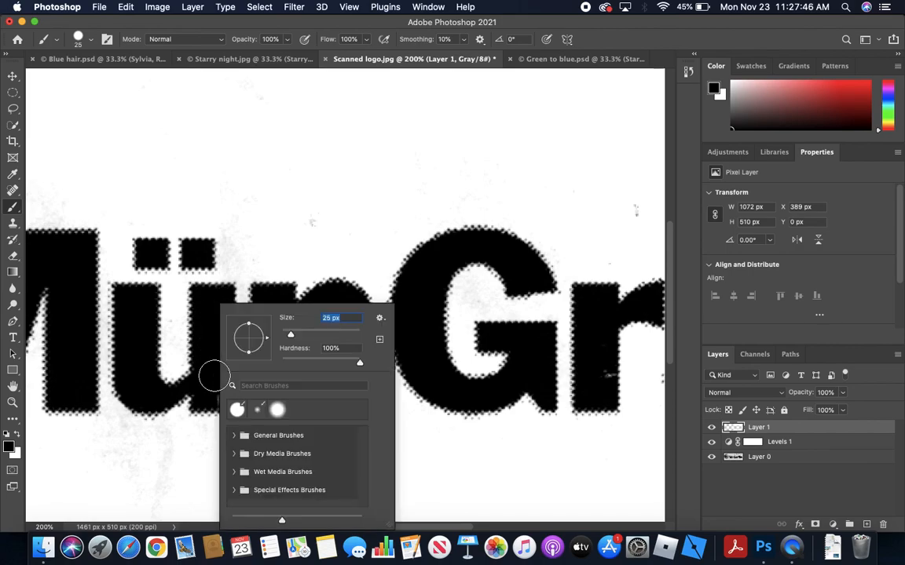
drag(290, 334, 286, 334)
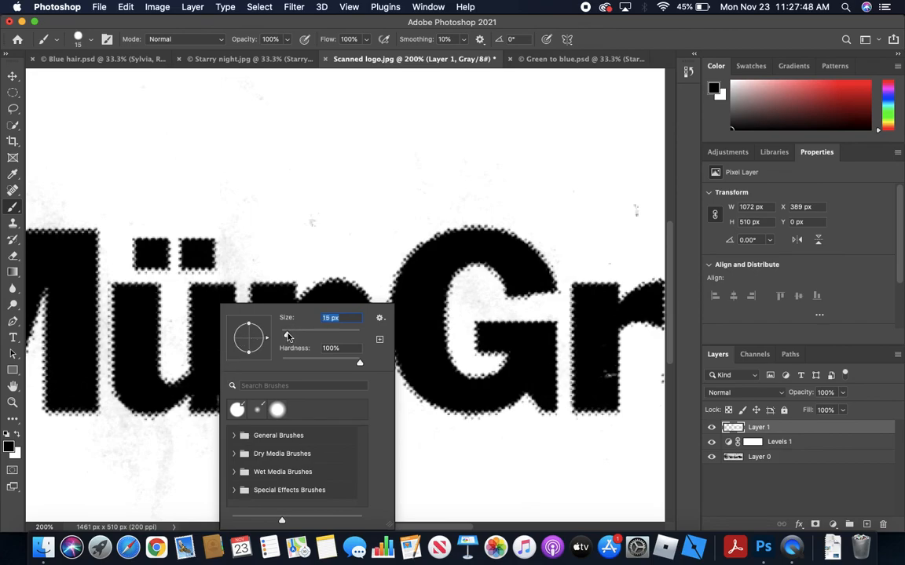
click(210, 354)
drag(213, 380, 219, 389)
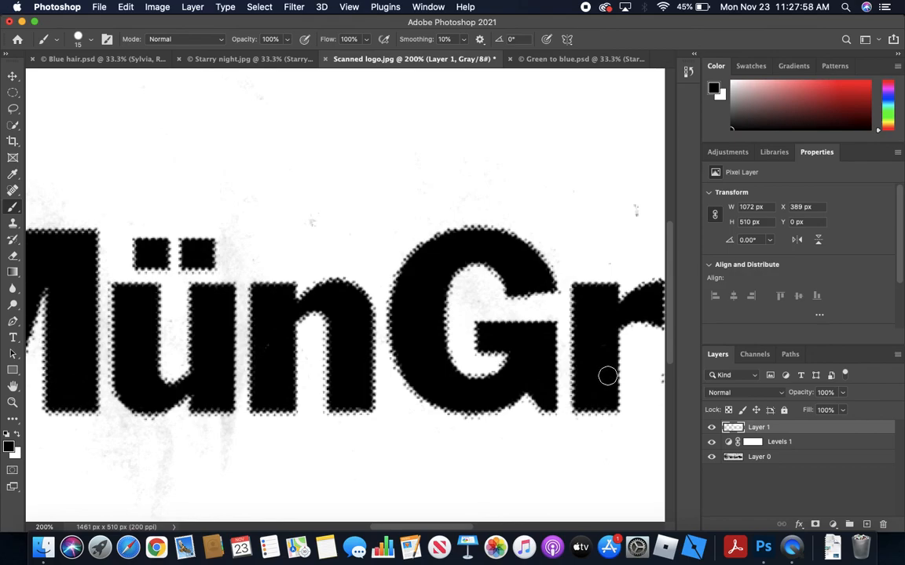
Paint black over the scratches in the k of the lettering
drag(546, 297, 205, 169)
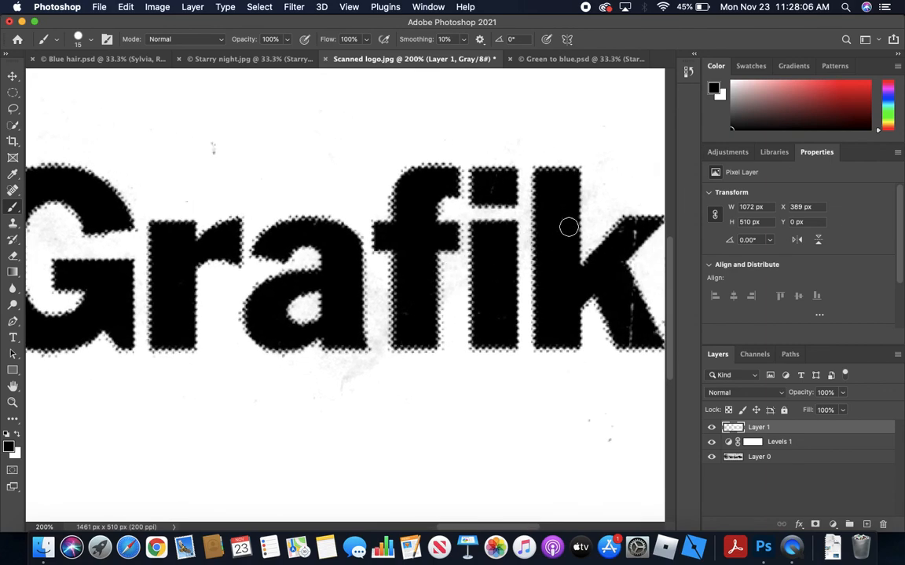
mouse_move(630, 239)
mouse_down()
mouse_move(606, 291)
mouse_move(618, 307)
mouse_move(627, 297)
mouse_move(631, 336)
mouse_up()
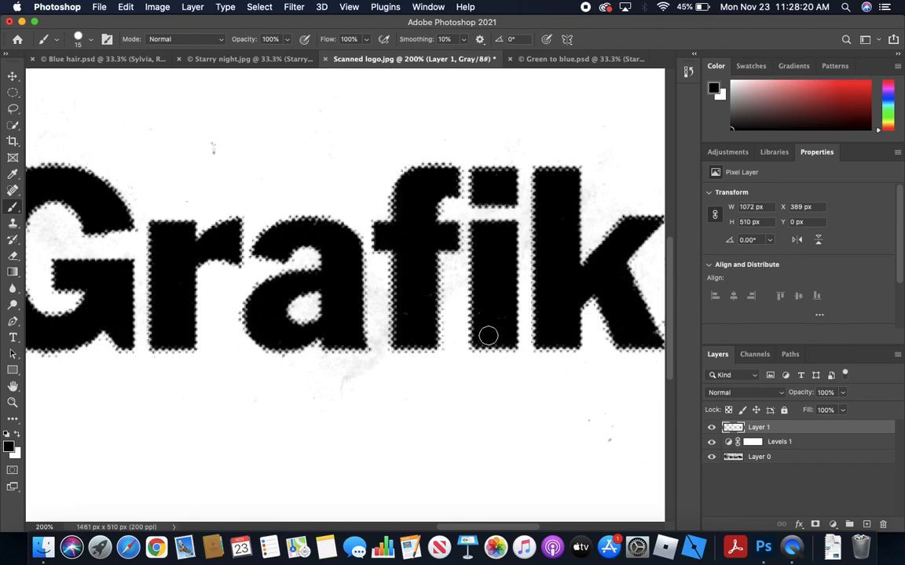
key(super+minus)
key(super+minus)
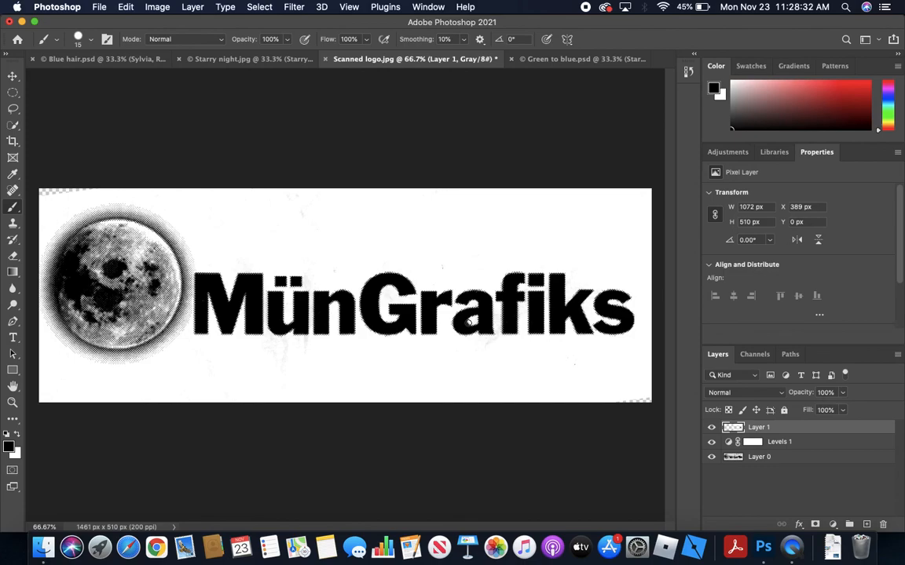
click(556, 61)
click(383, 62)
click(534, 59)
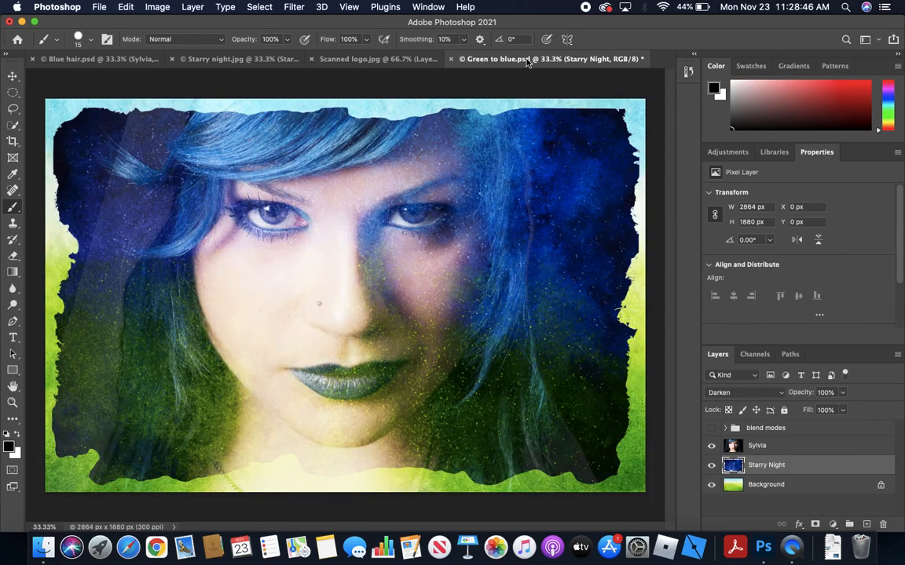
click(376, 59)
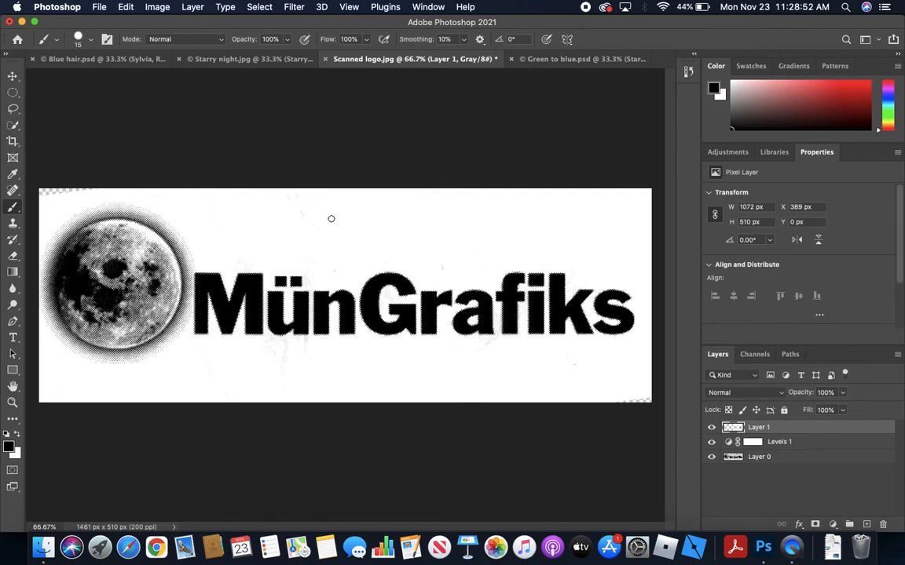
Select the entire canvas of the scanned logo and copy it merged from all visible layers
click(262, 6)
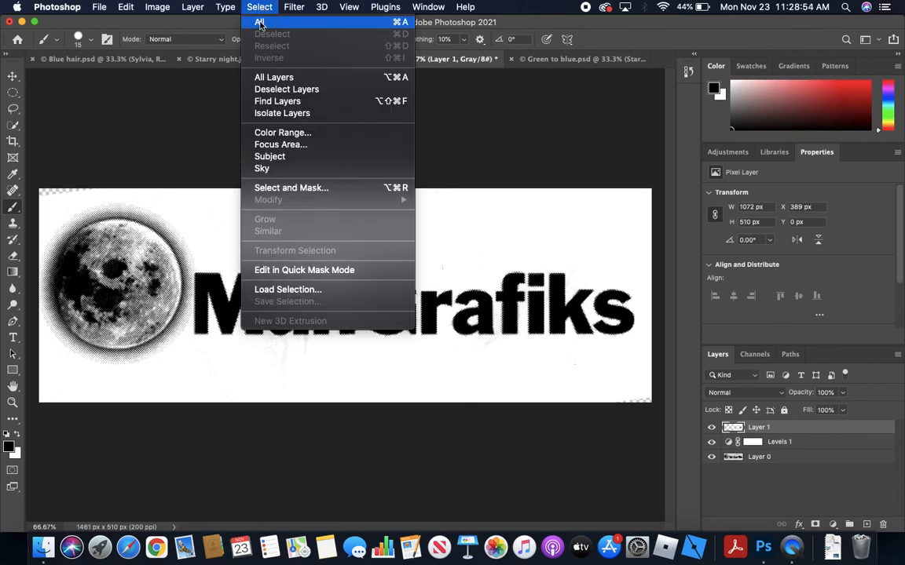
click(260, 22)
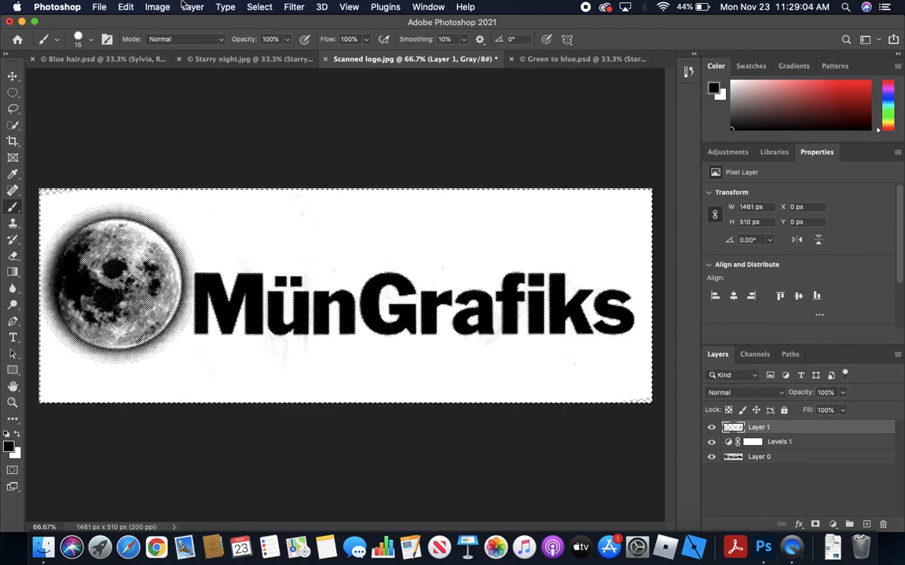
click(125, 6)
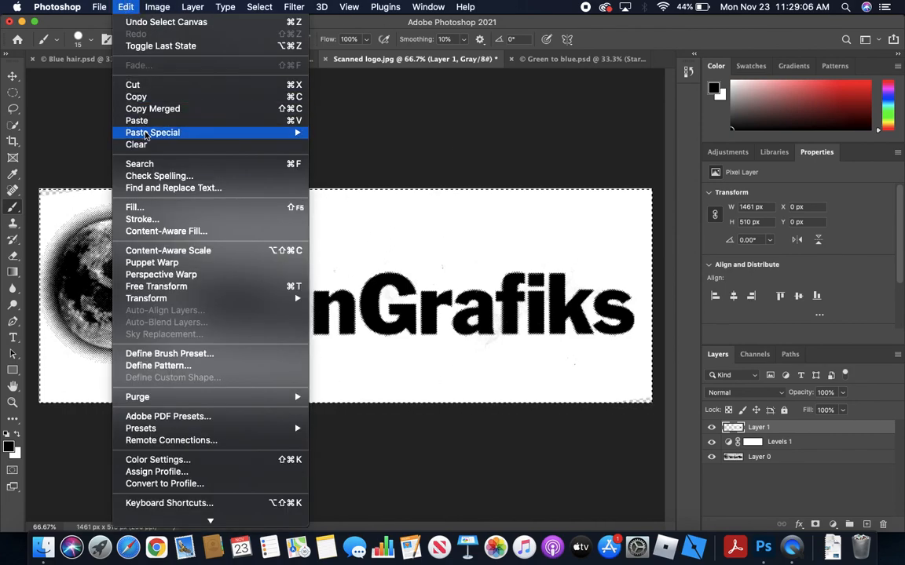
click(152, 113)
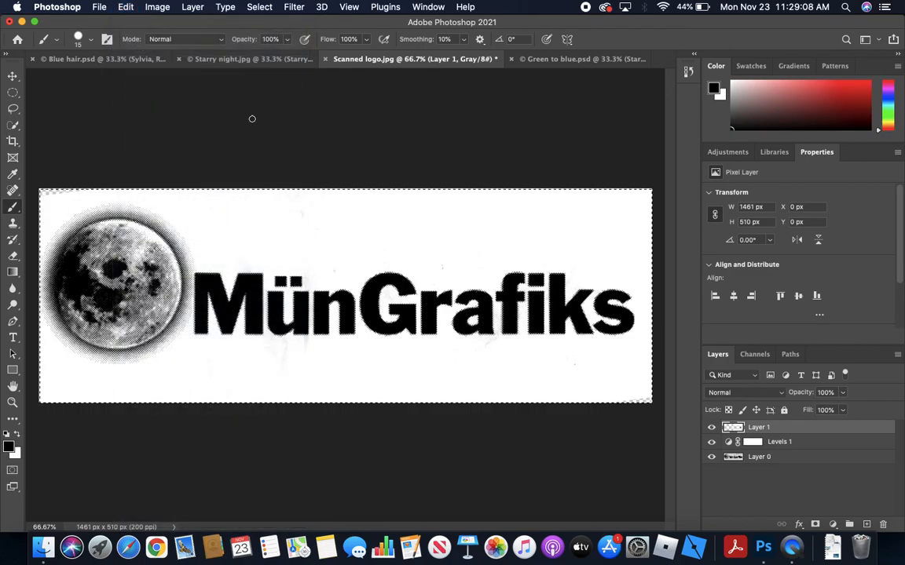
Paste the copied logo into Green to blue.psd above the Starry Night layer
click(550, 58)
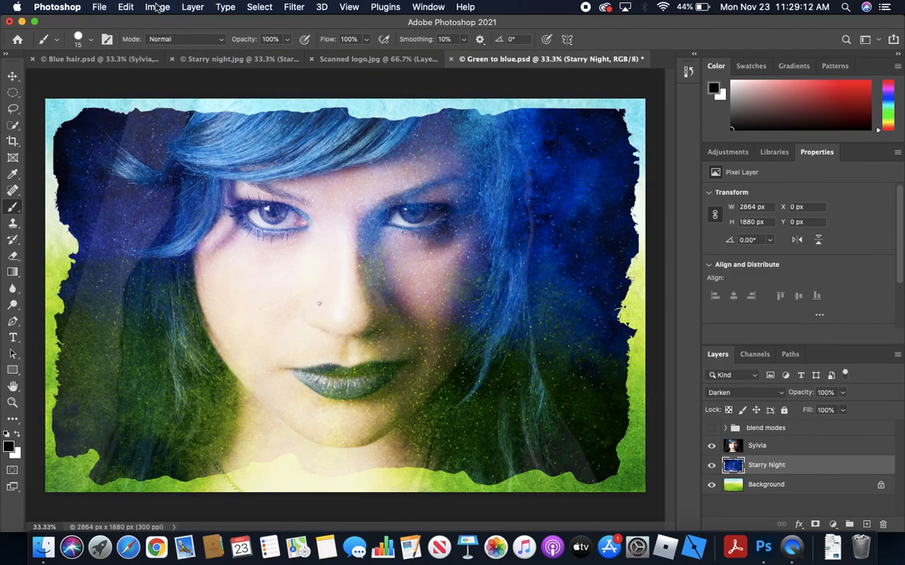
click(128, 6)
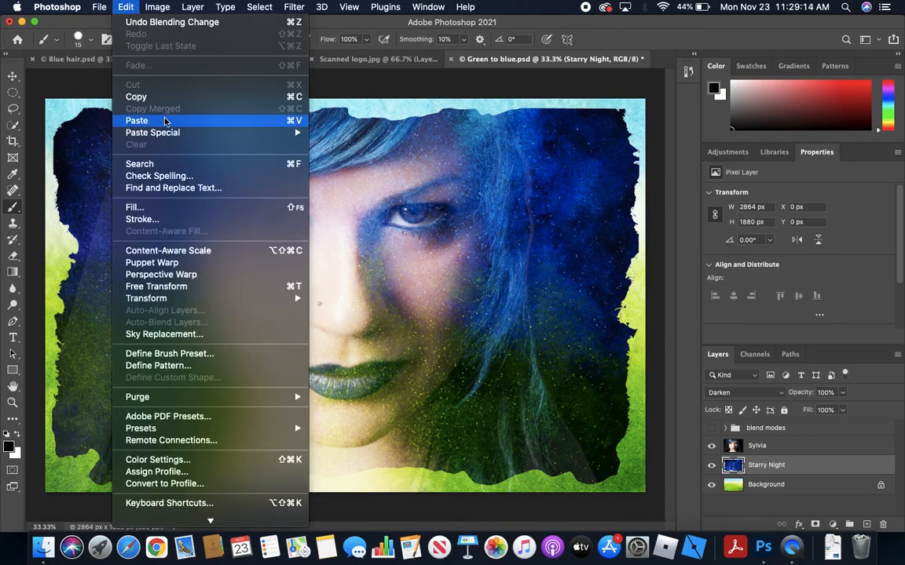
click(136, 121)
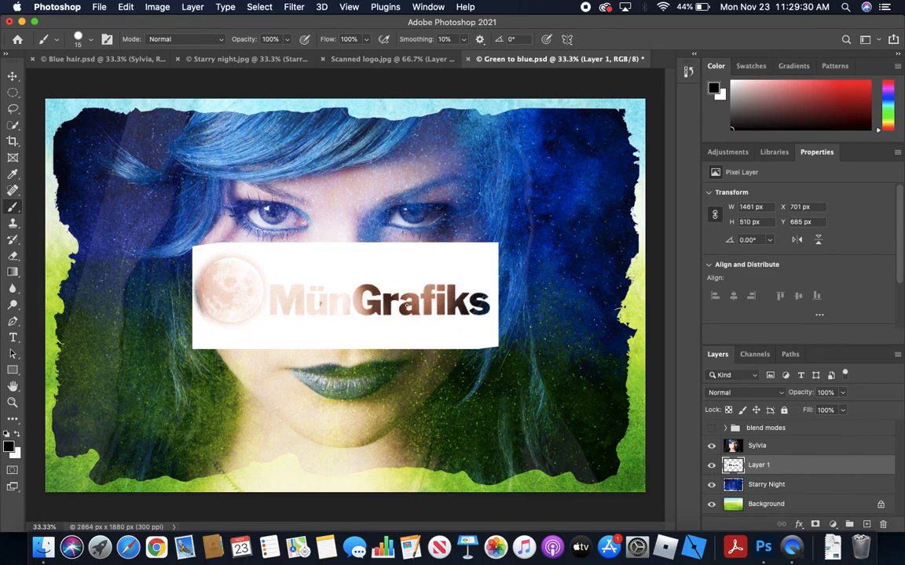
Invert the colors of the pasted logo layer and set its blend mode to Screen
click(148, 6)
mouse_move(189, 7)
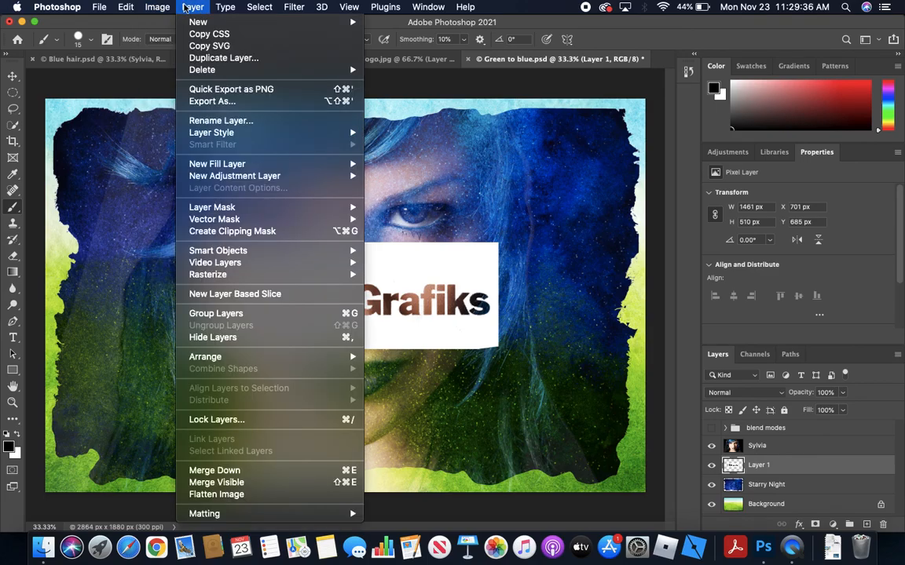
mouse_move(134, 7)
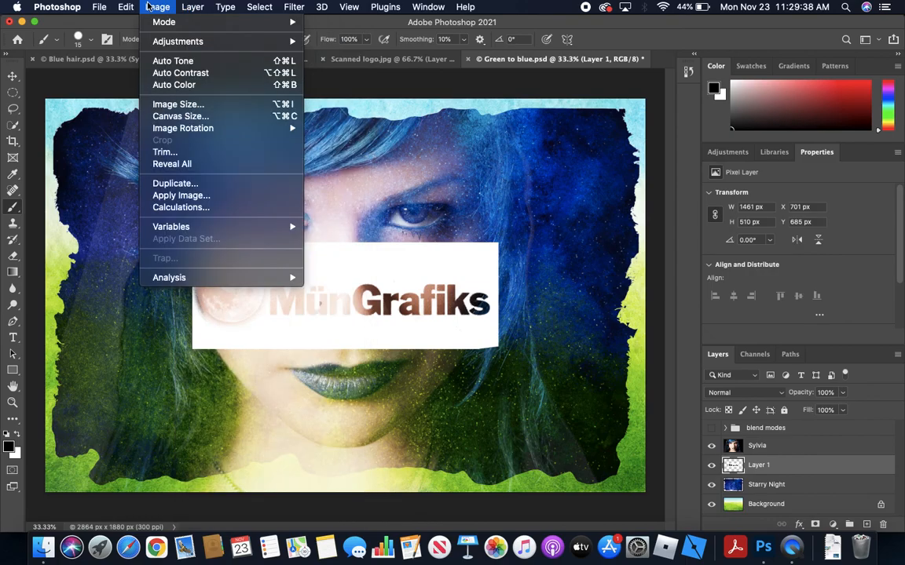
mouse_move(161, 42)
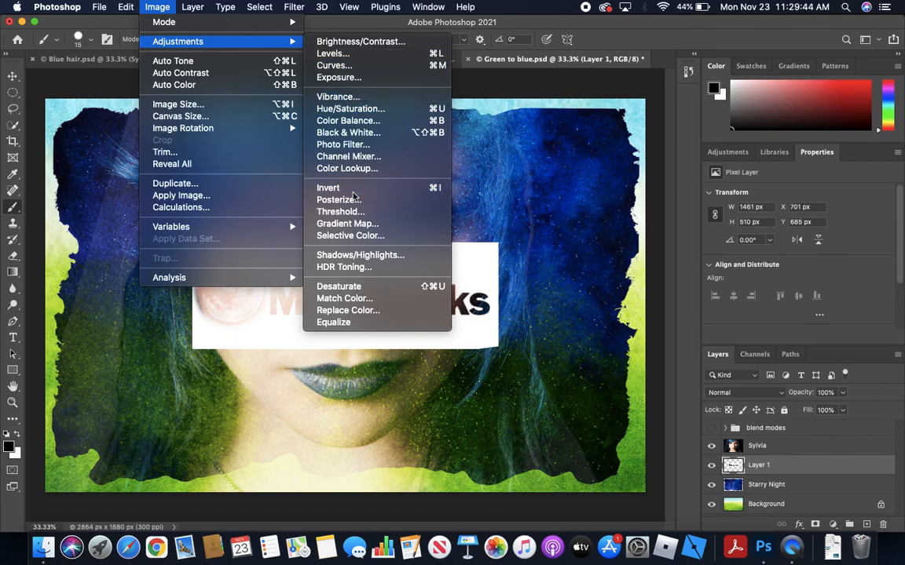
click(353, 192)
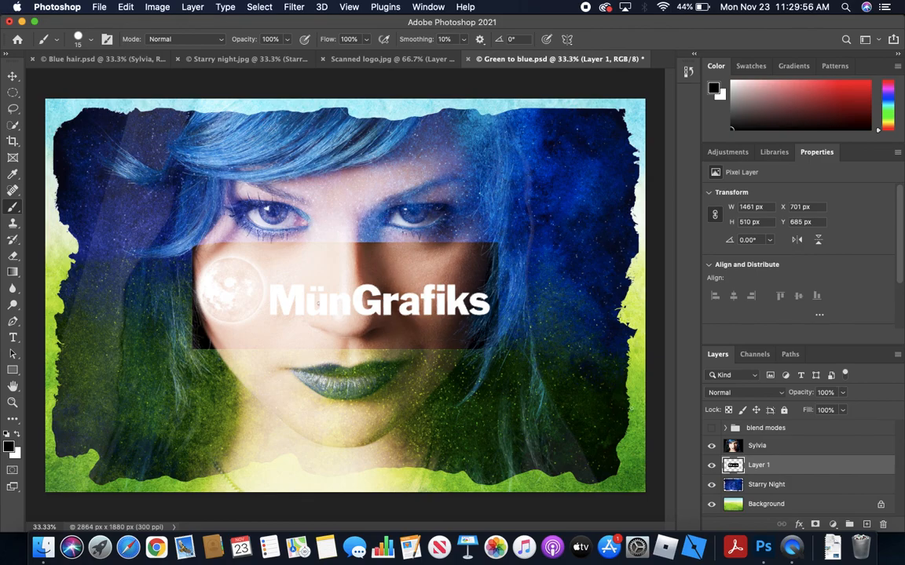
click(769, 394)
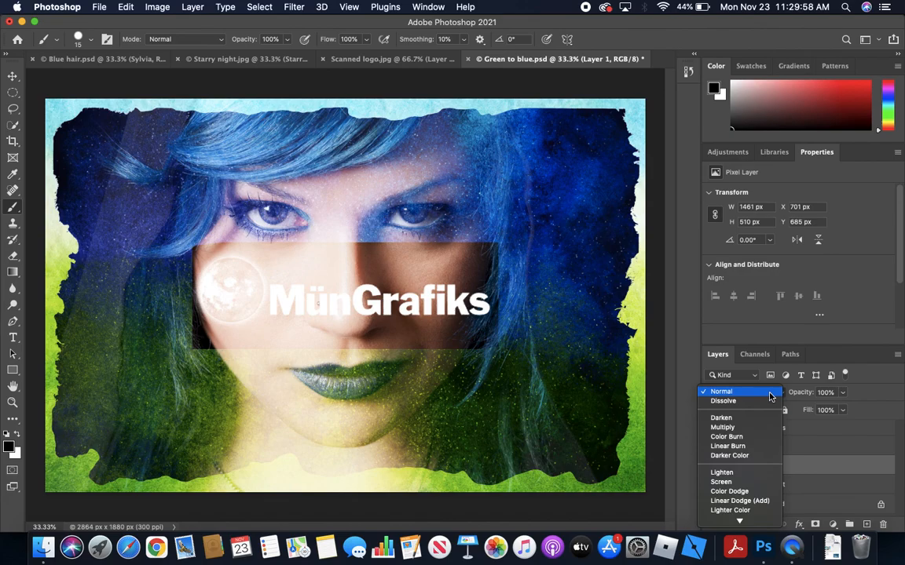
click(752, 482)
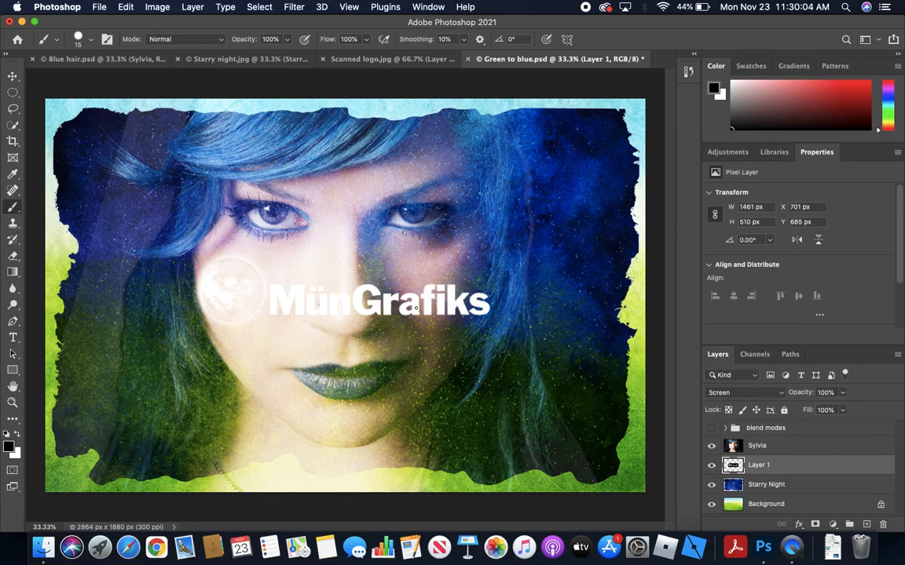
Free-transform the logo to about 50% of its size and place it in the lower-left area of the portrait
click(164, 8)
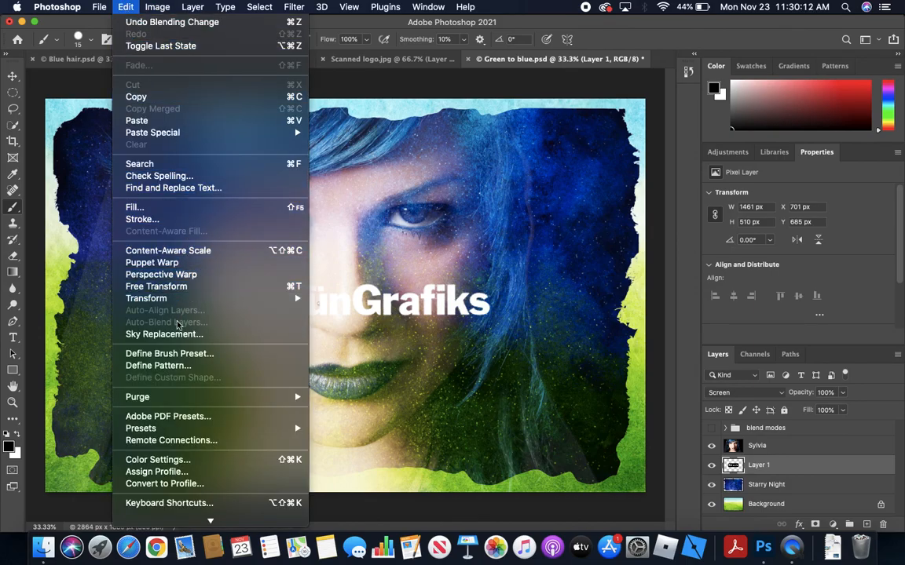
mouse_move(187, 304)
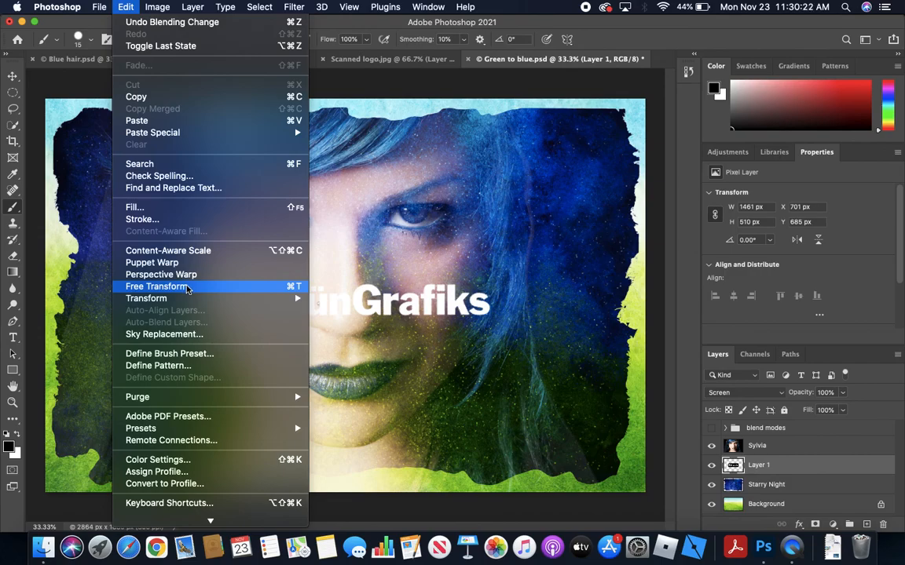
click(187, 288)
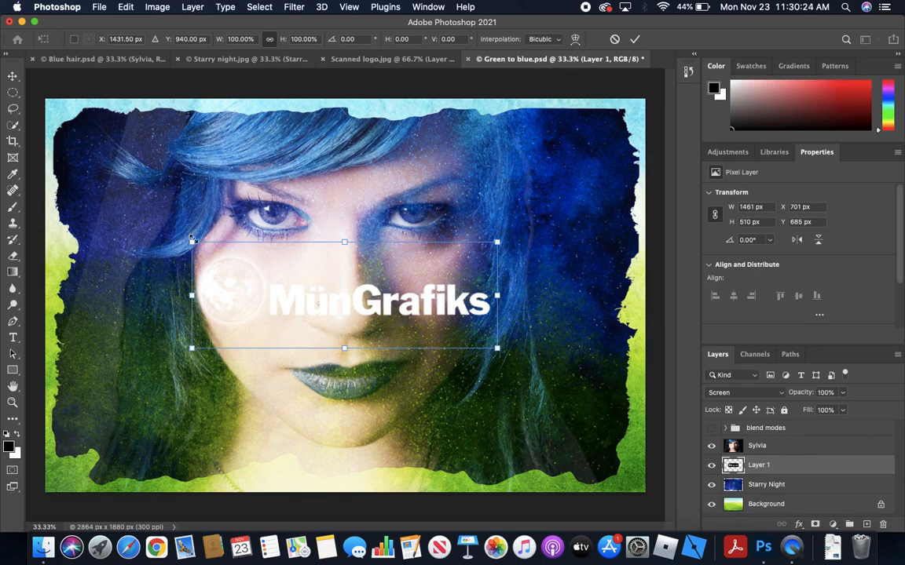
drag(191, 240, 319, 344)
drag(442, 327, 168, 417)
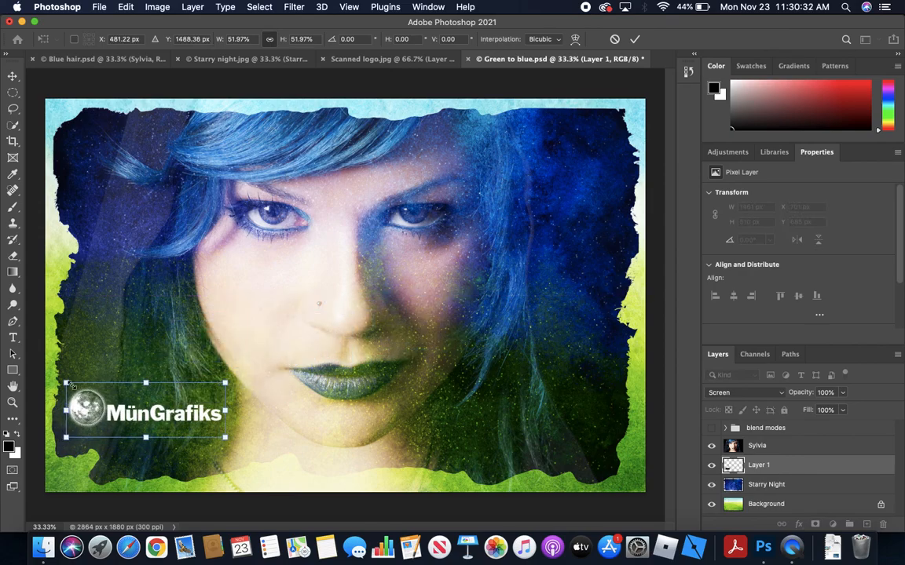
drag(66, 384, 102, 402)
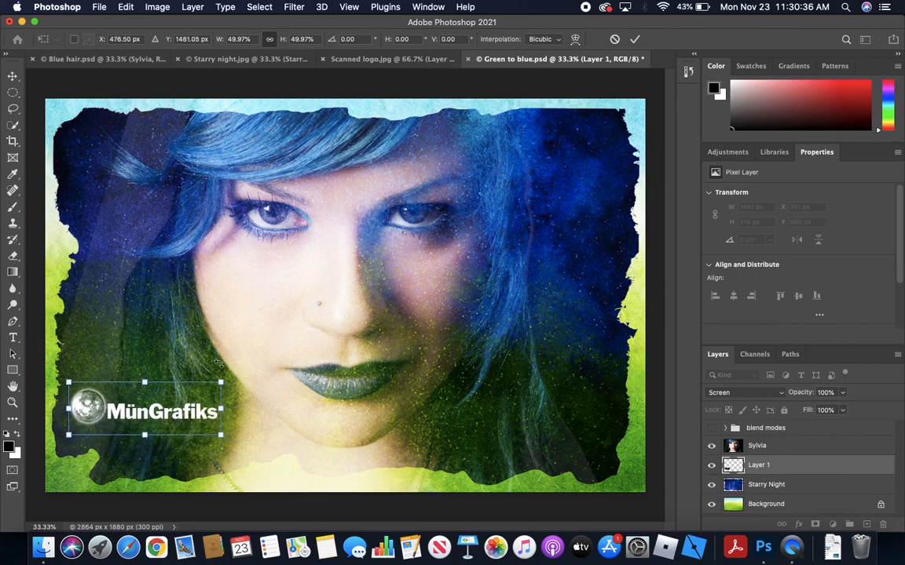
Try rotating the logo by about -1° and stretching its width to 70.5%, undoing each change
mouse_move(237, 350)
mouse_down()
mouse_move(262, 396)
mouse_move(237, 348)
mouse_up()
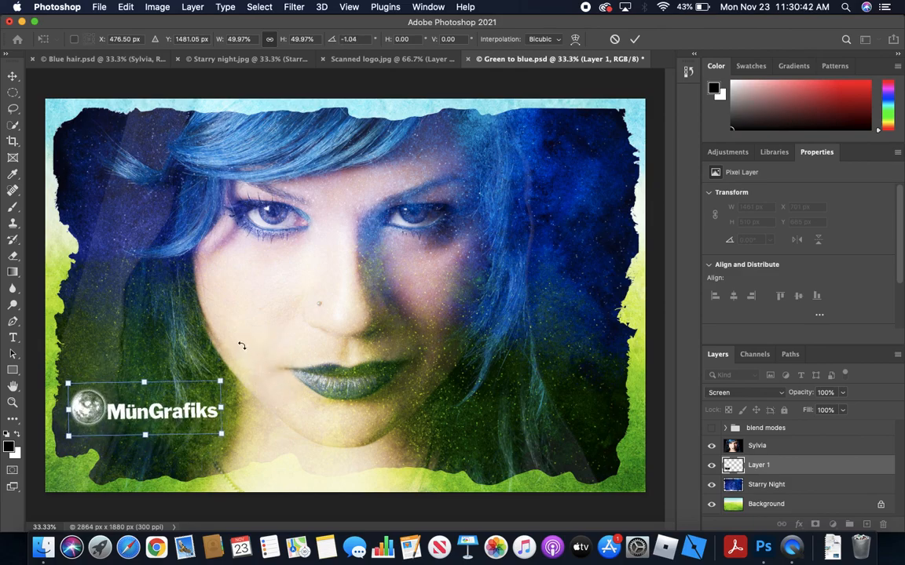
key(super+z)
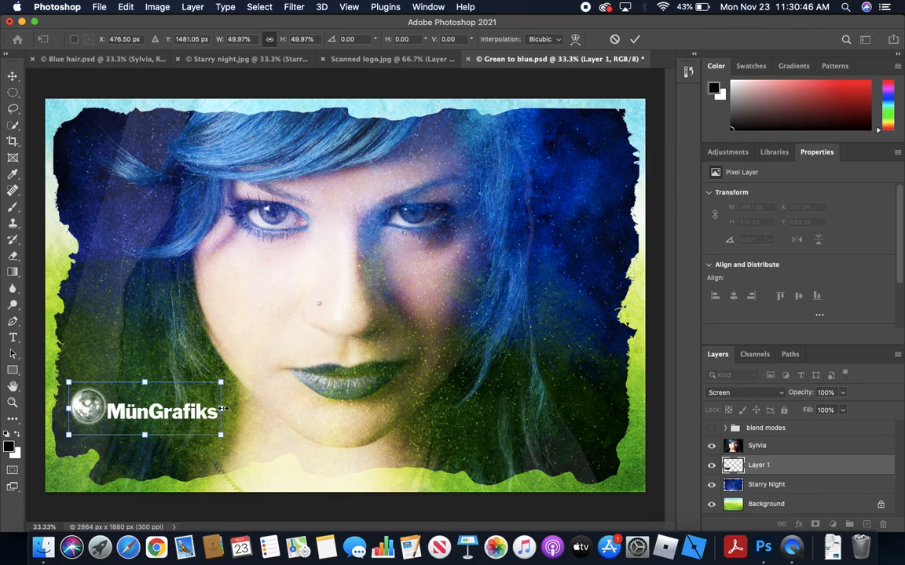
drag(222, 409, 286, 404)
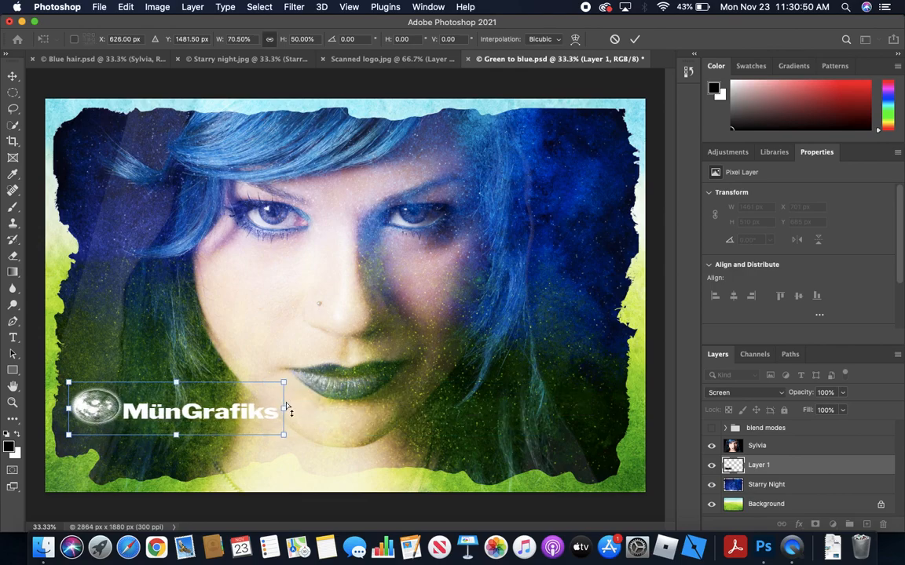
key(super+z)
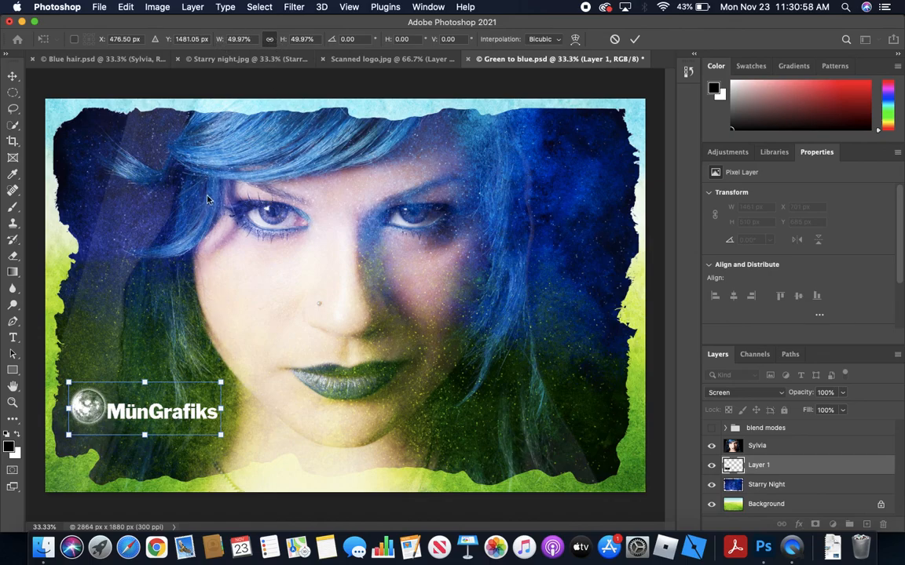
Scale the logo down to about 626 × 218 px in the lower-left area and apply the transform
drag(220, 377, 203, 406)
click(635, 40)
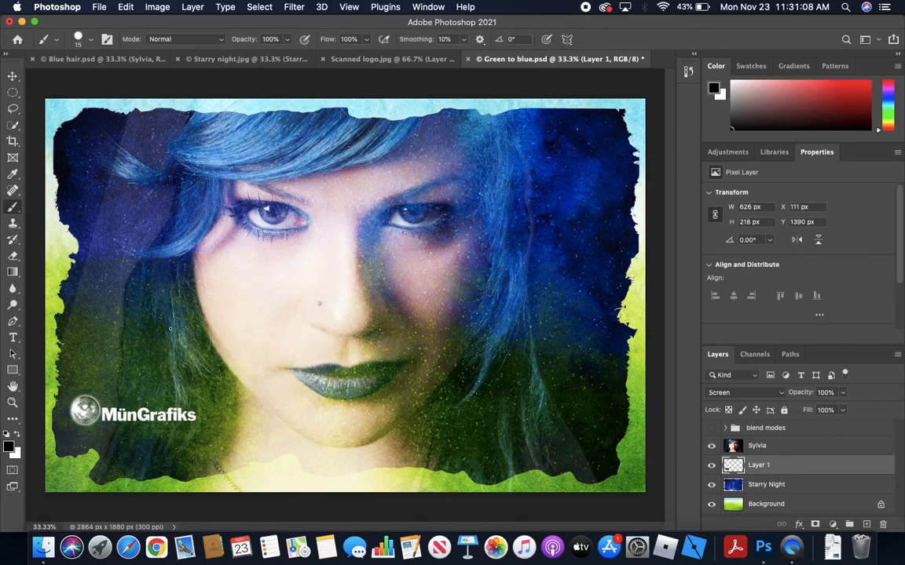